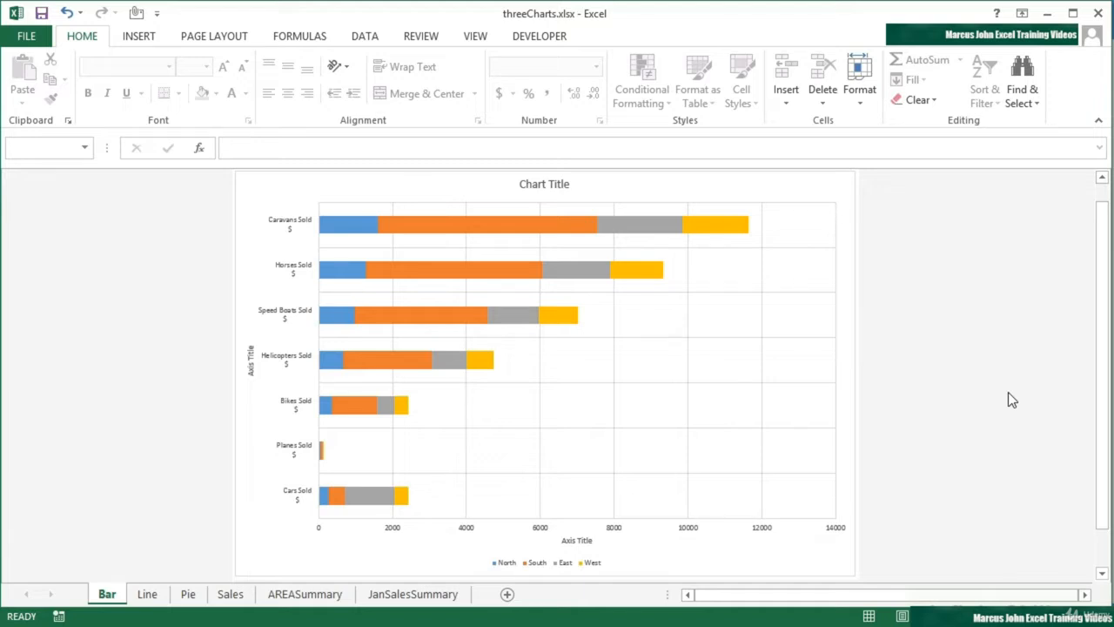
View the Line and Pie chart sheets, and return to the Bar chart sheet
left_click(840, 205)
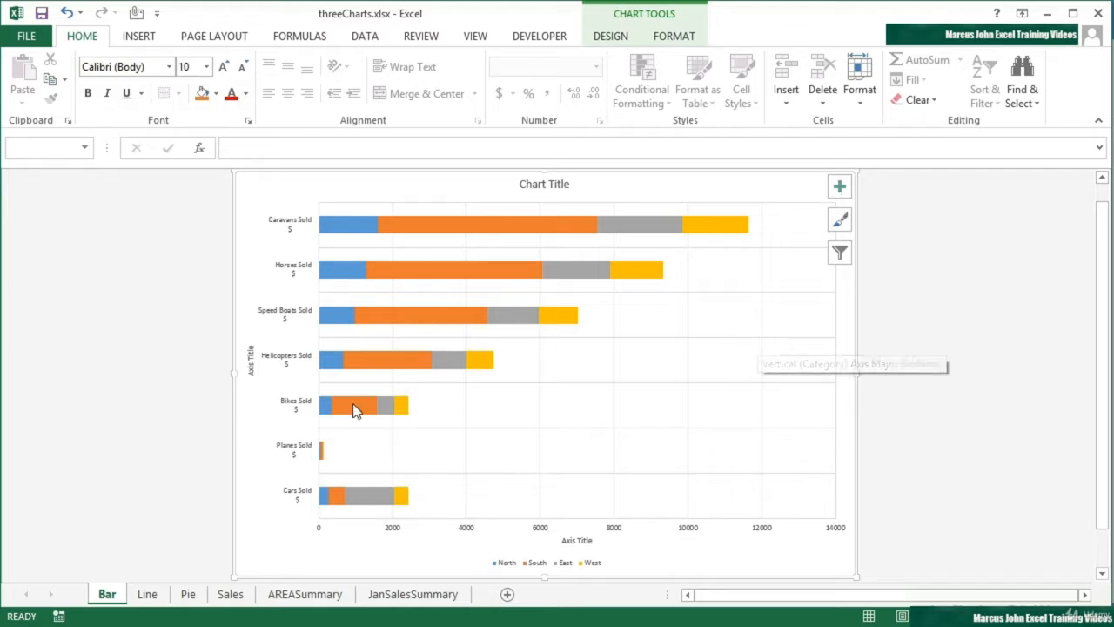
left_click(152, 595)
left_click(187, 594)
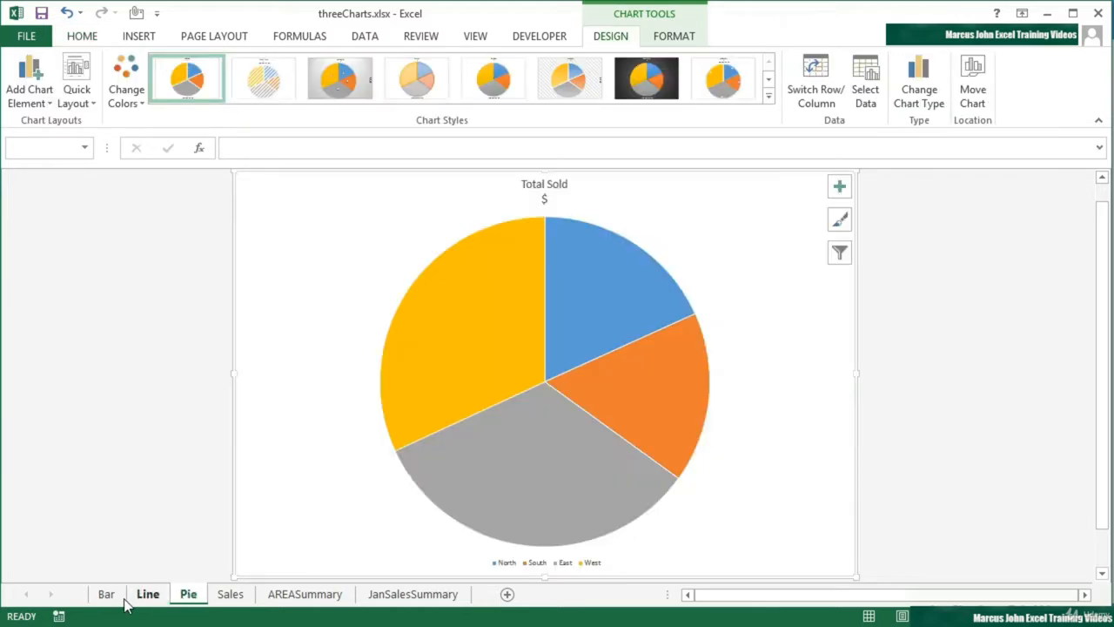
left_click(109, 595)
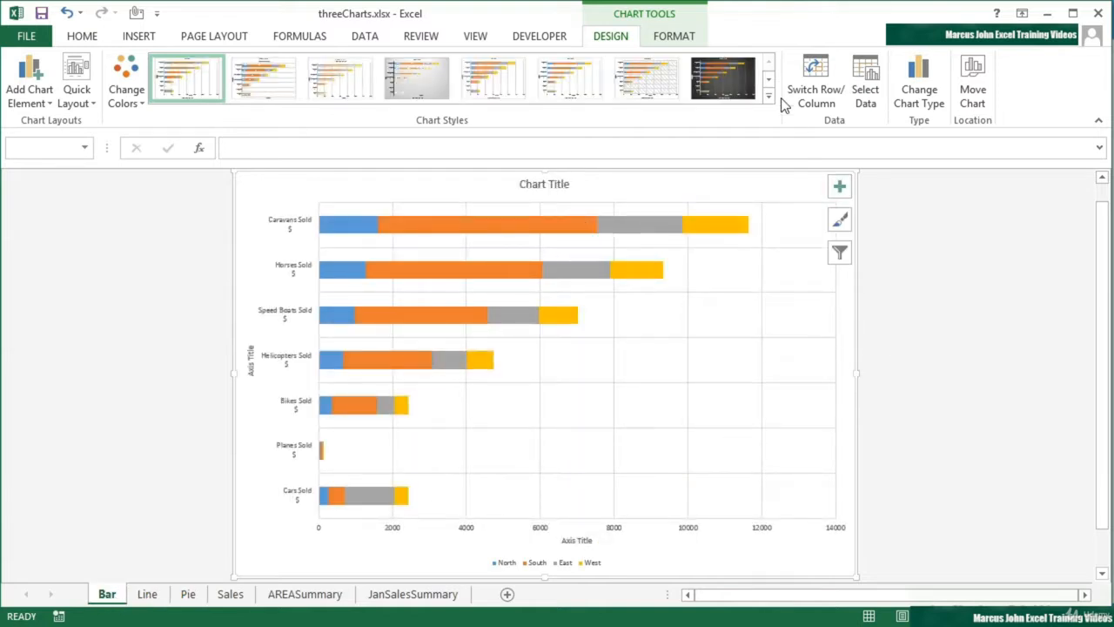
Insert a rectangular callout beside the Horses Sold bar and shorten it to about 0.8" high by 1.38" wide
left_click(671, 40)
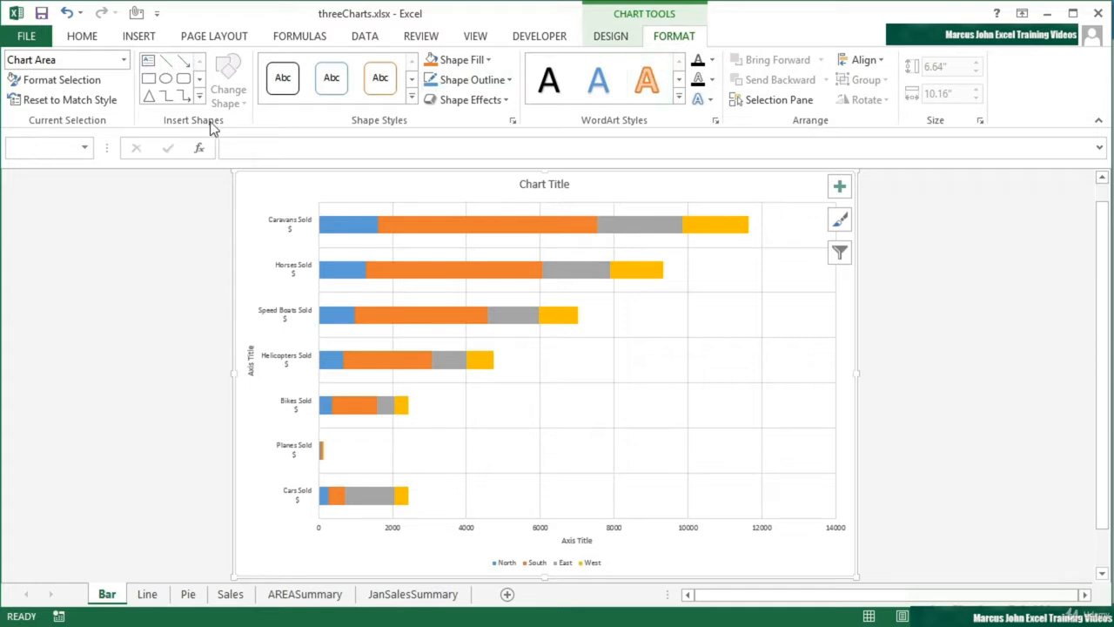
left_click(200, 99)
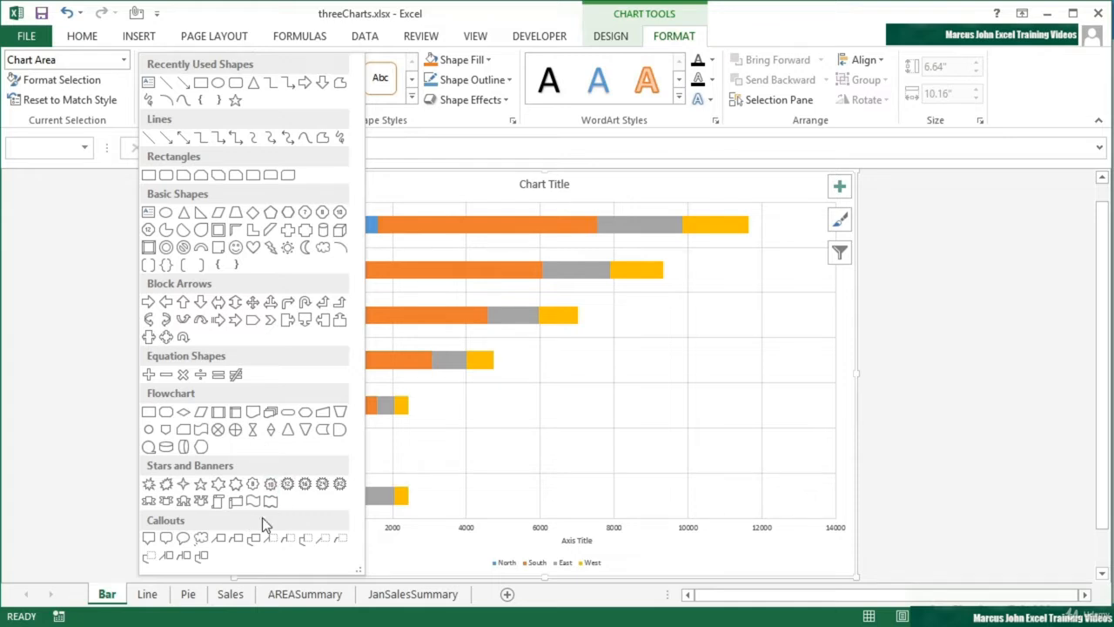
left_click(148, 538)
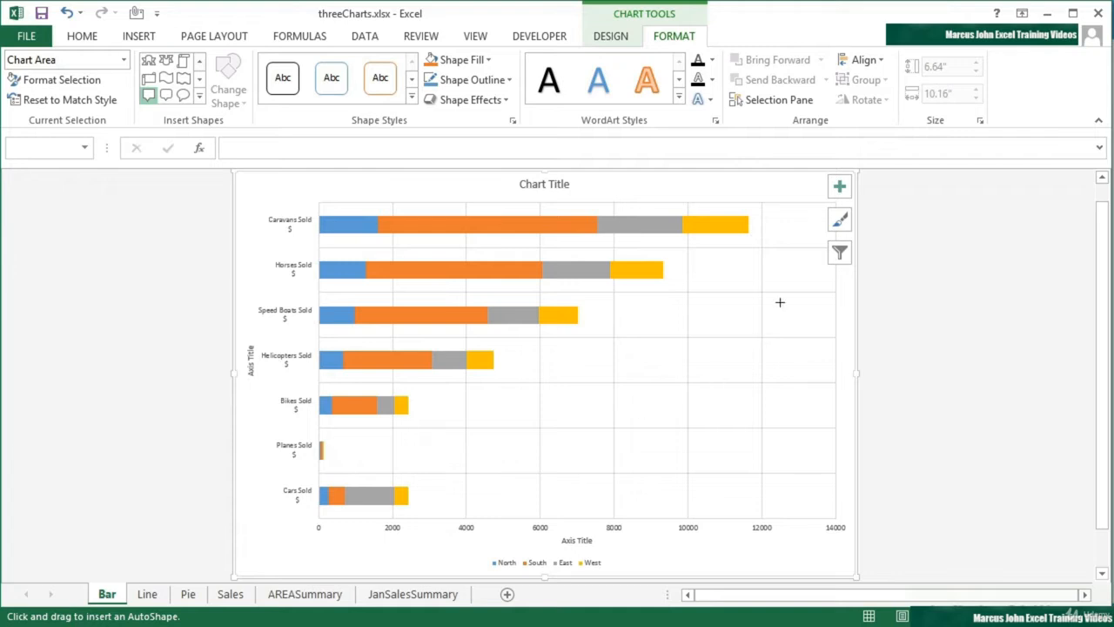
mouse_move(757, 263)
left_mouse_down()
mouse_move(789, 331)
mouse_move(843, 344)
left_mouse_up()
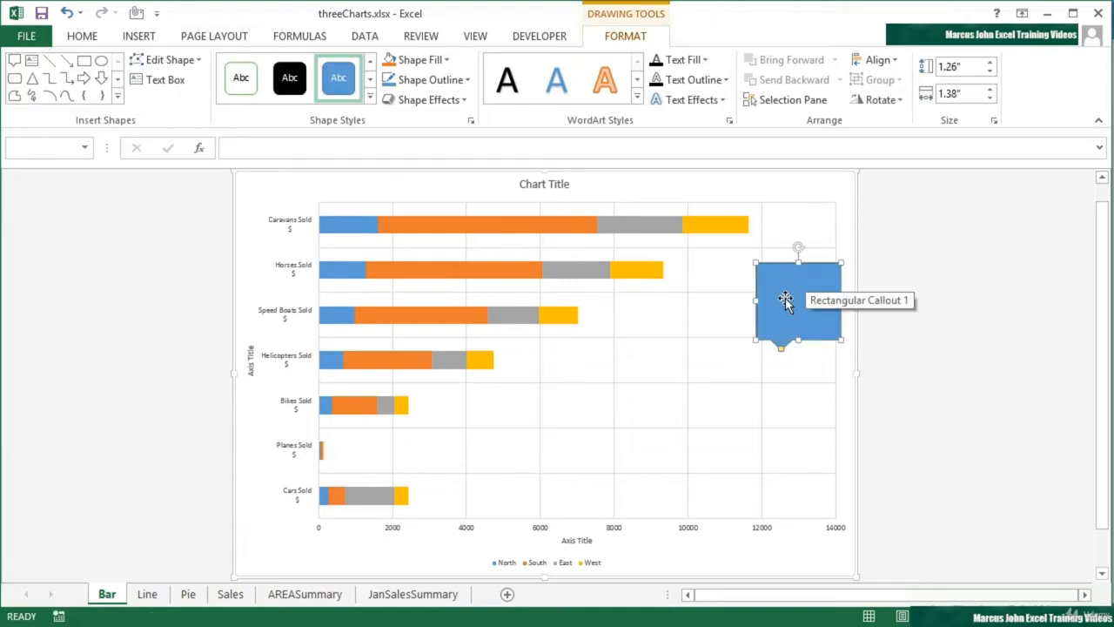
left_click_drag(799, 342, 801, 311)
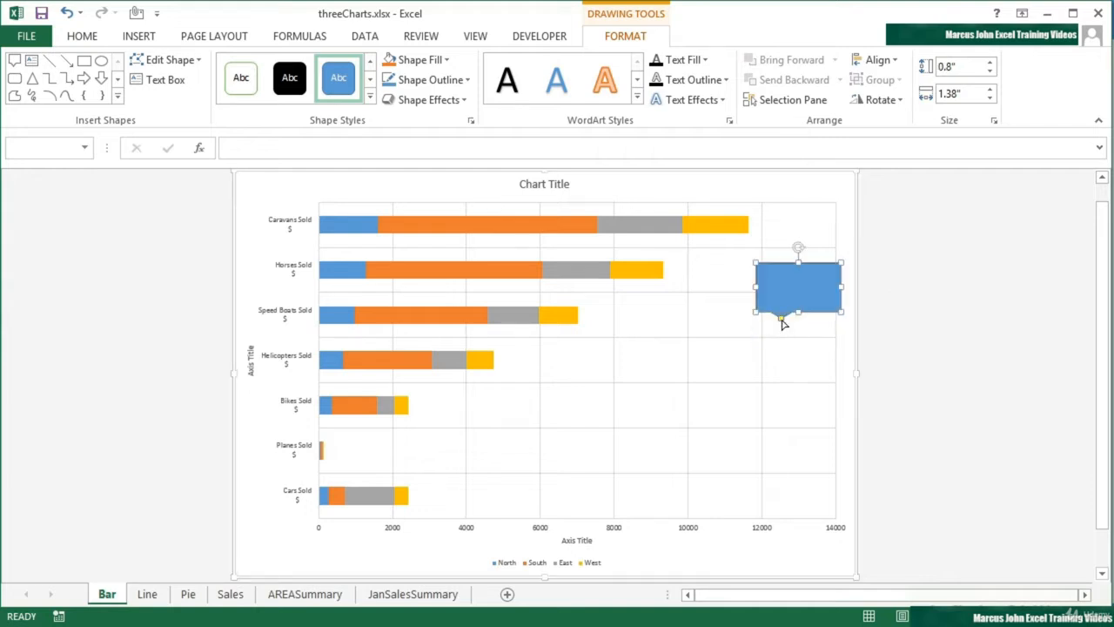
Move the callout up beside the end of the Caravans Sold bar and stretch its tail to the West segment of Horses Sold
left_click_drag(783, 322, 740, 354)
left_click_drag(786, 311, 746, 255)
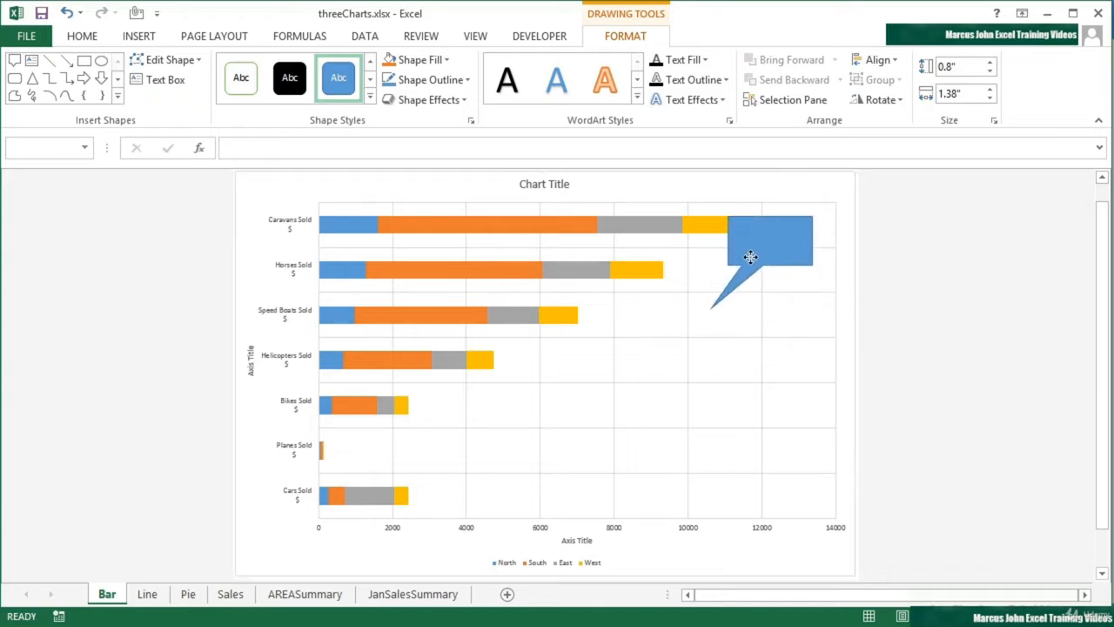
left_click_drag(707, 308, 628, 268)
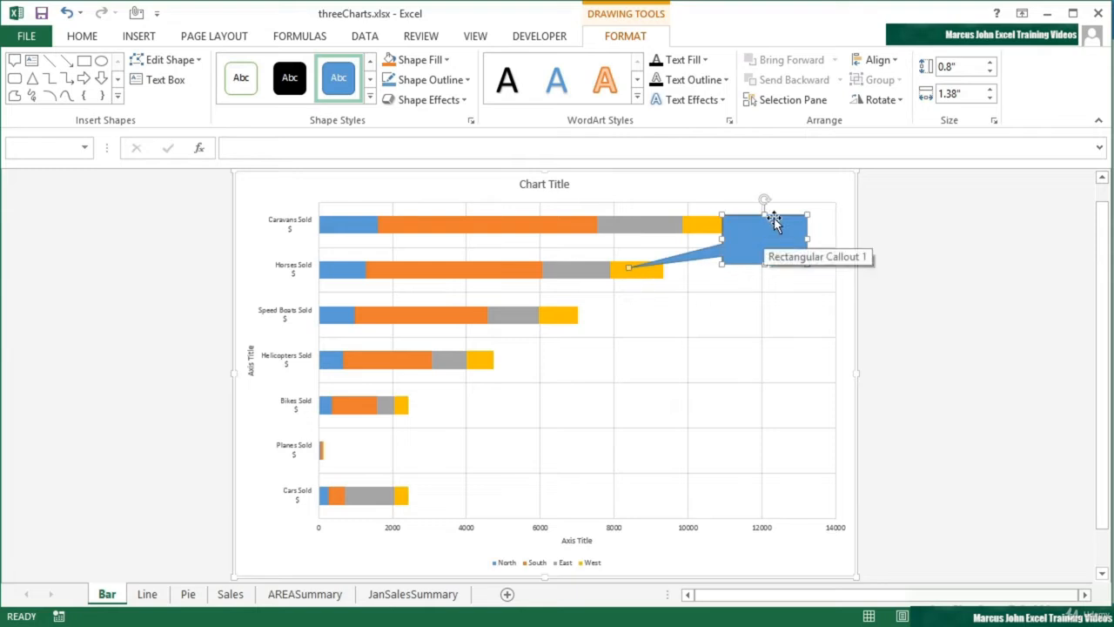
left_click_drag(771, 219, 777, 235)
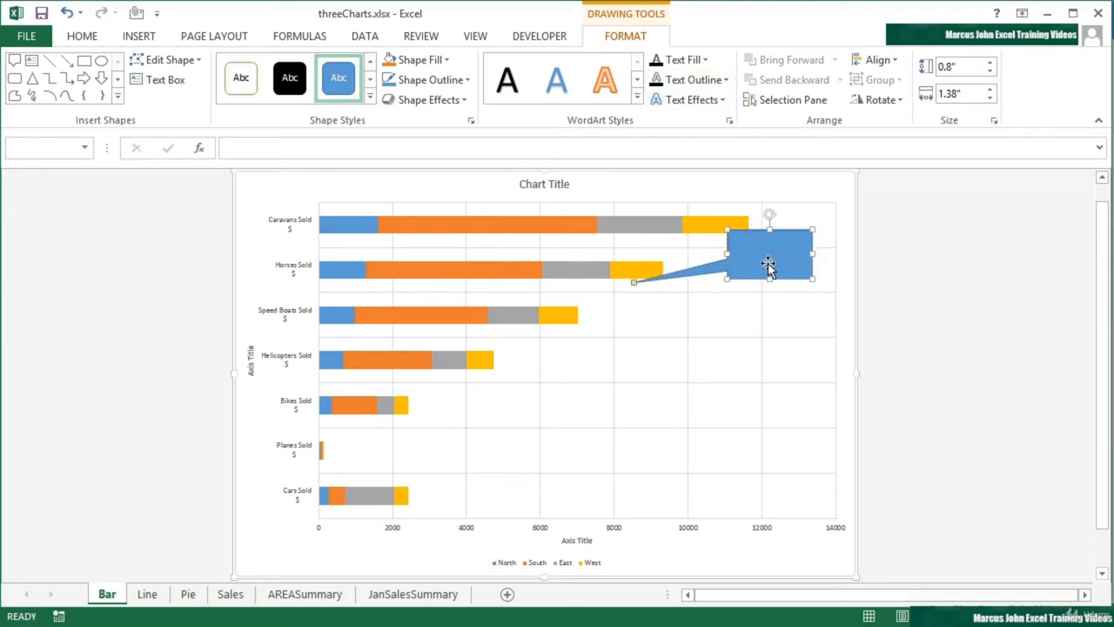
Add the text "This is Horses Sold for the West." to the callout and move it lower, with its tail on the Horses Sold West segment
right_click(767, 252)
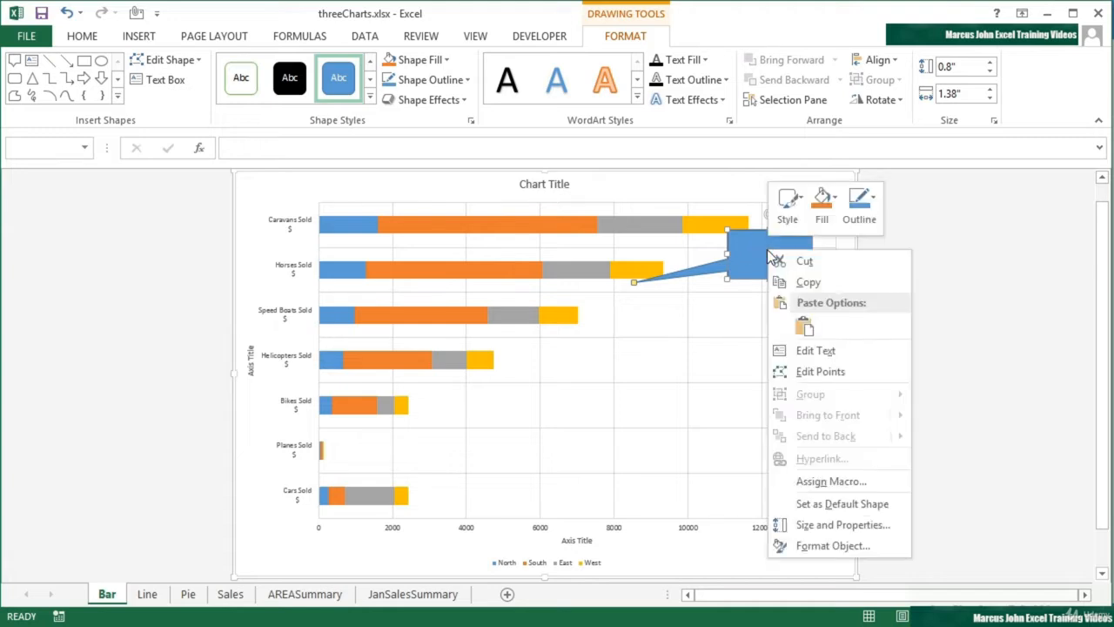
left_click(789, 352)
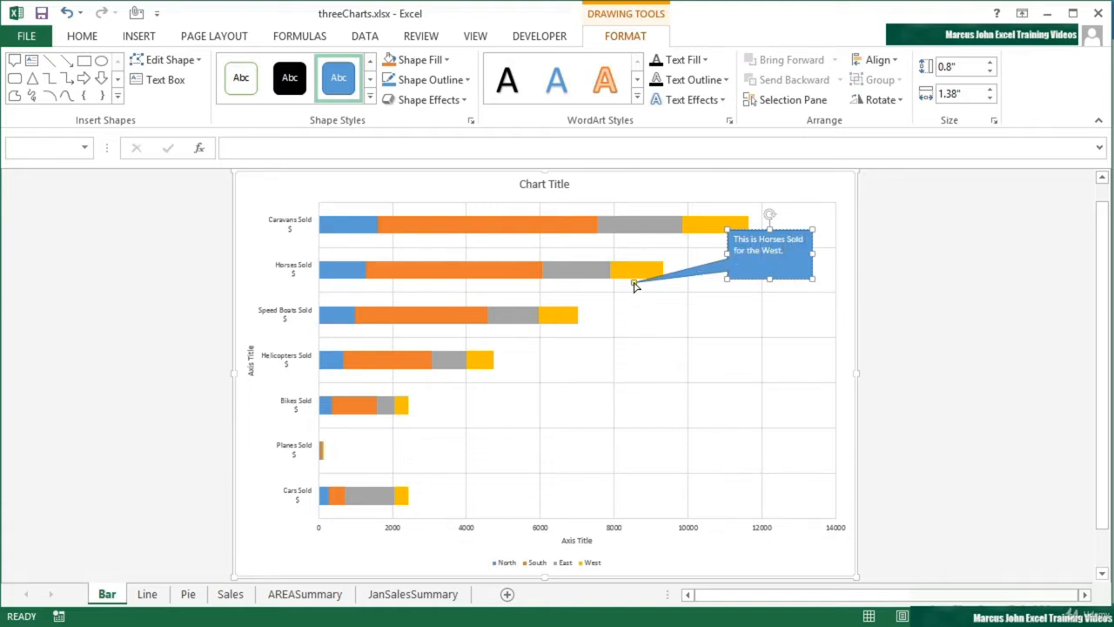
left_click_drag(635, 285, 629, 269)
left_click_drag(784, 279, 737, 365)
left_click_drag(636, 361, 644, 275)
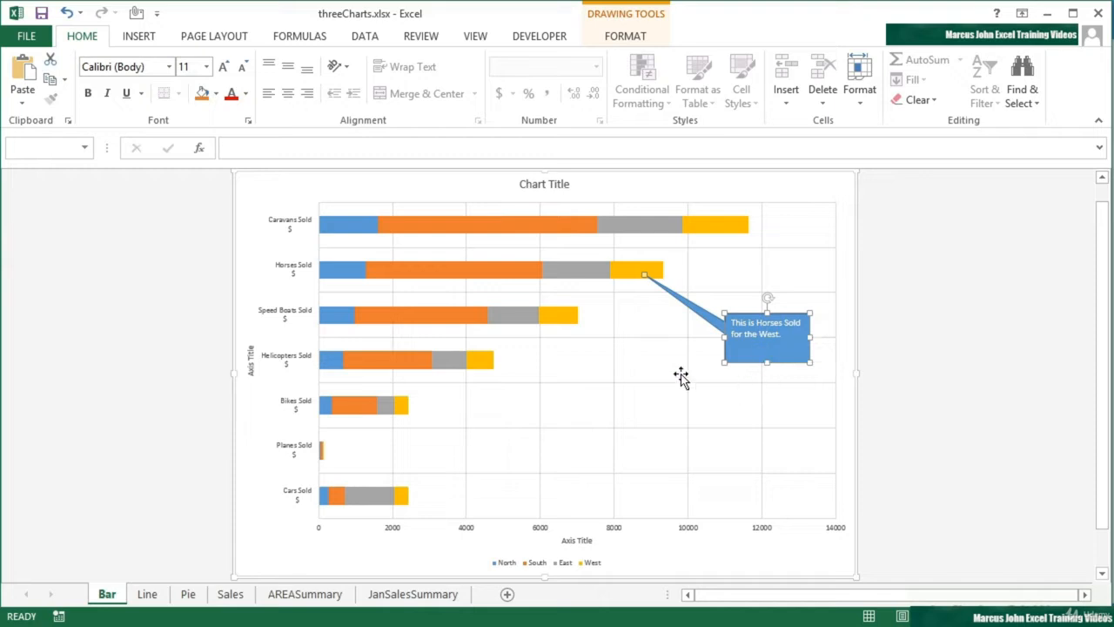
Draw a diagonal line arrow, about 2.07" by 2.21", from the empty plot area to the East segment of the Speed Boats Sold bar
left_click(609, 195)
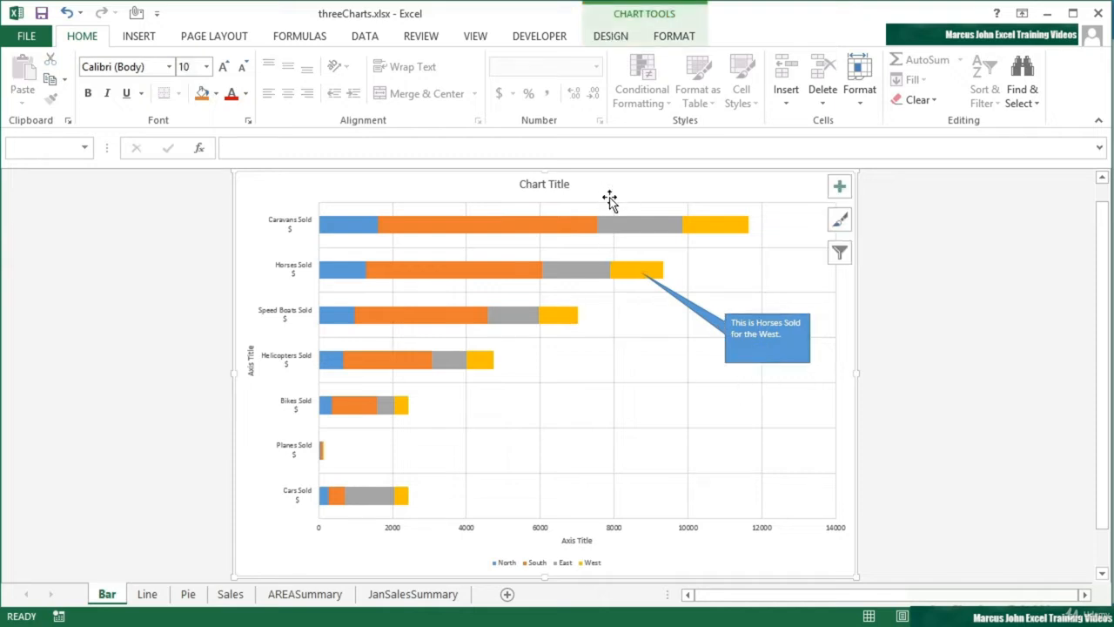
left_click(662, 44)
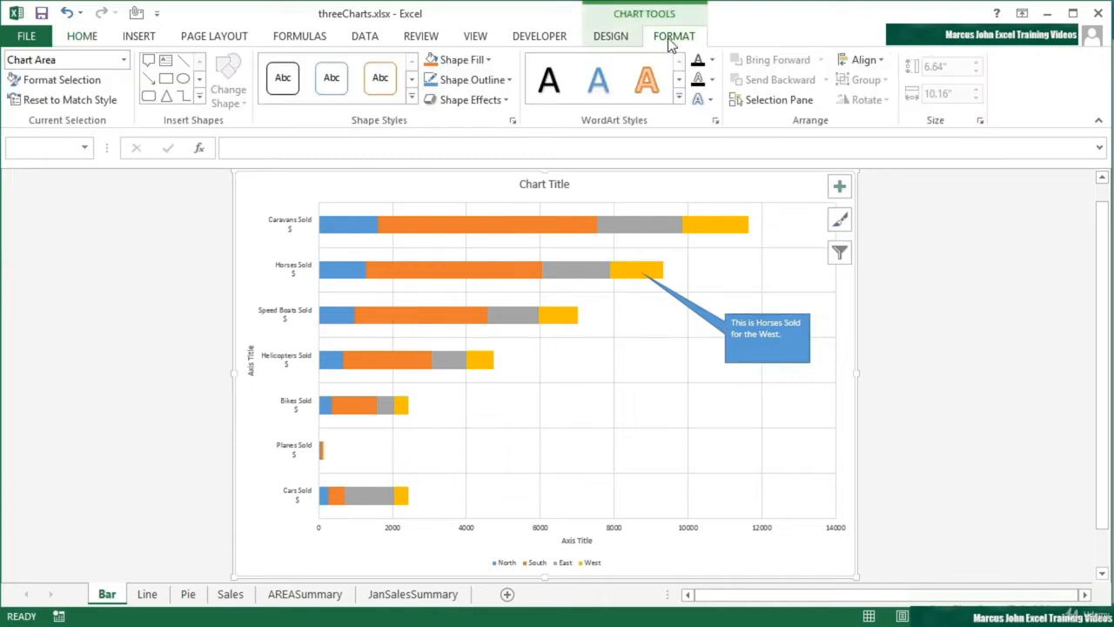
left_click(199, 101)
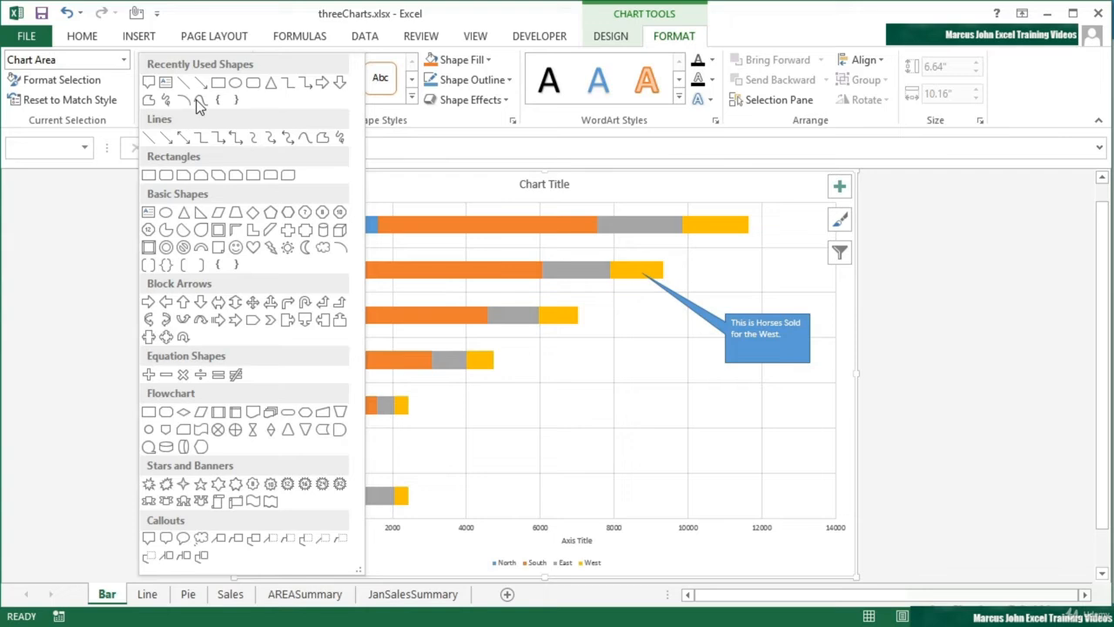
left_click(168, 139)
mouse_move(653, 448)
left_mouse_down()
mouse_move(522, 339)
mouse_move(519, 321)
left_mouse_up()
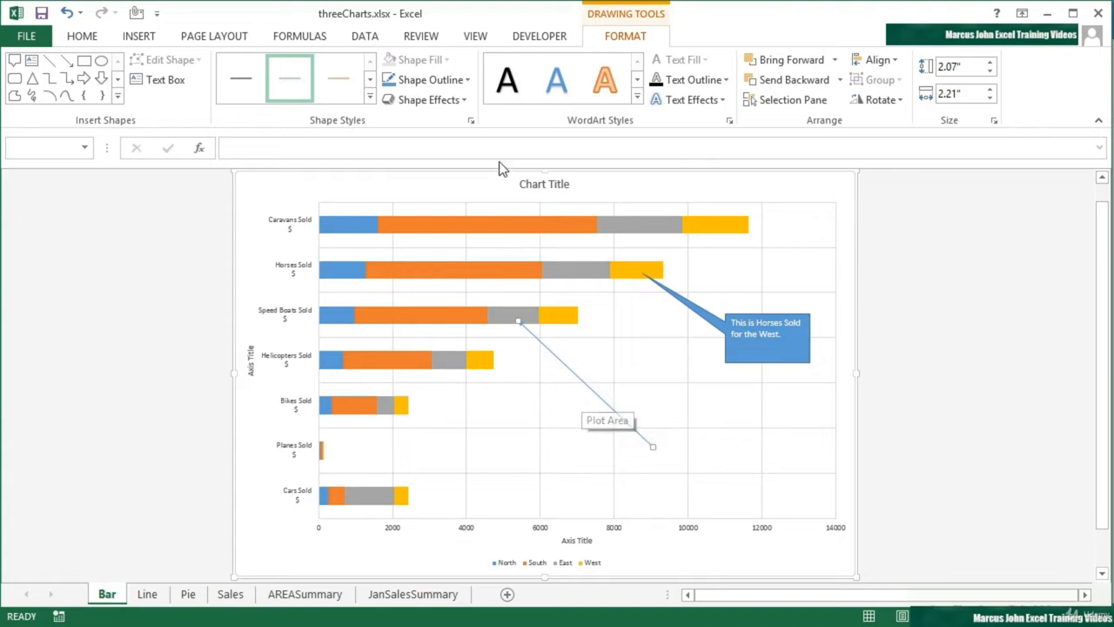
Set the arrow's outline weight to 4½ pt and its colour to red, after trying grey
left_click(467, 80)
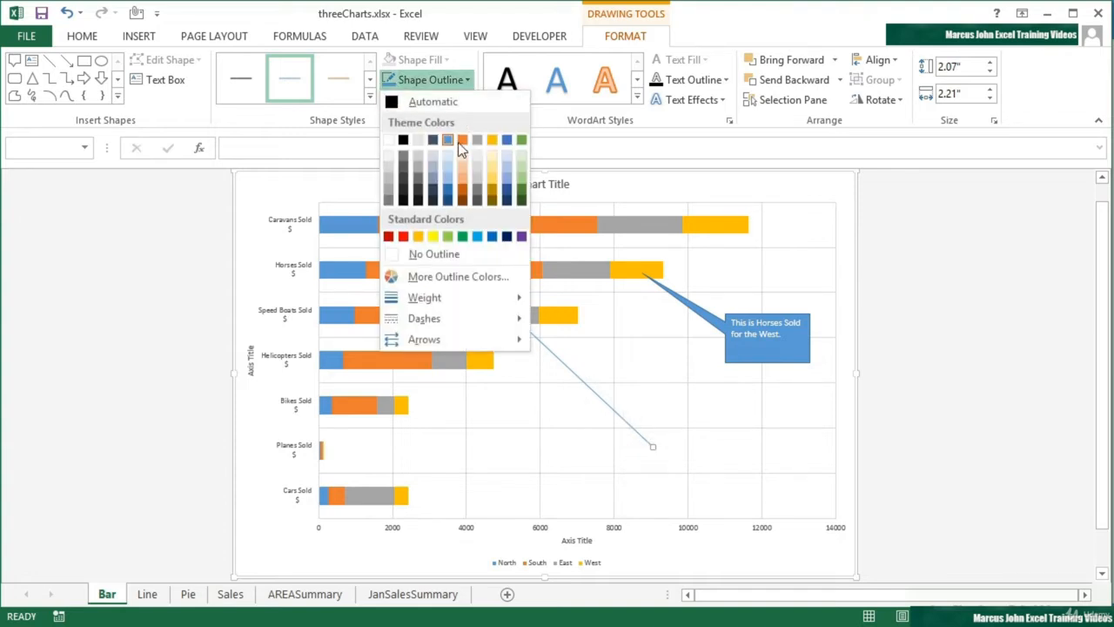
mouse_move(472, 297)
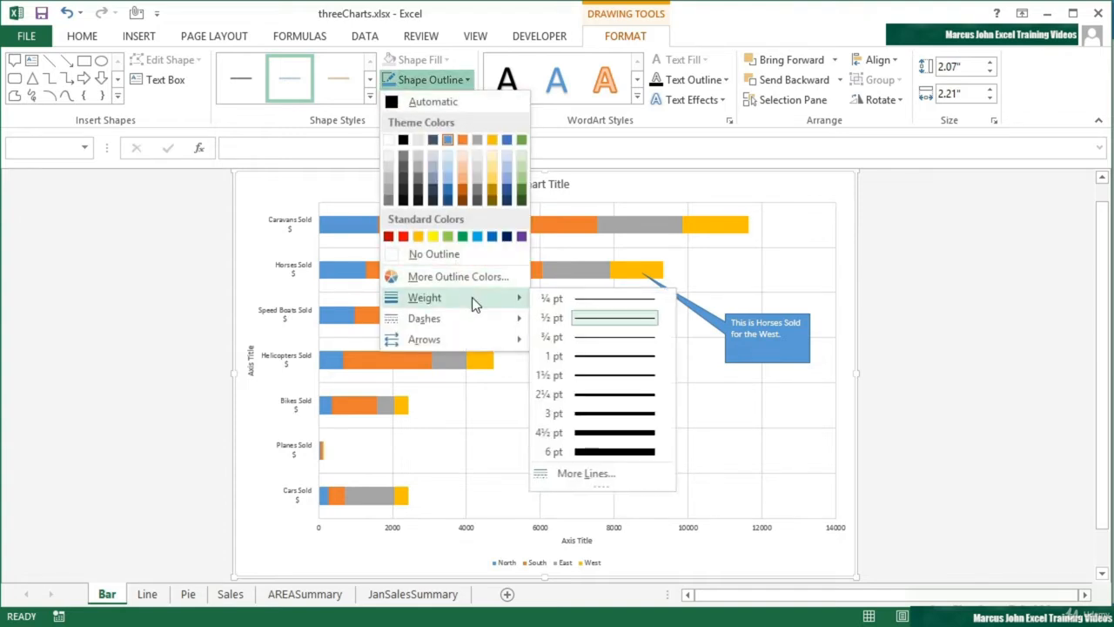
left_click(612, 438)
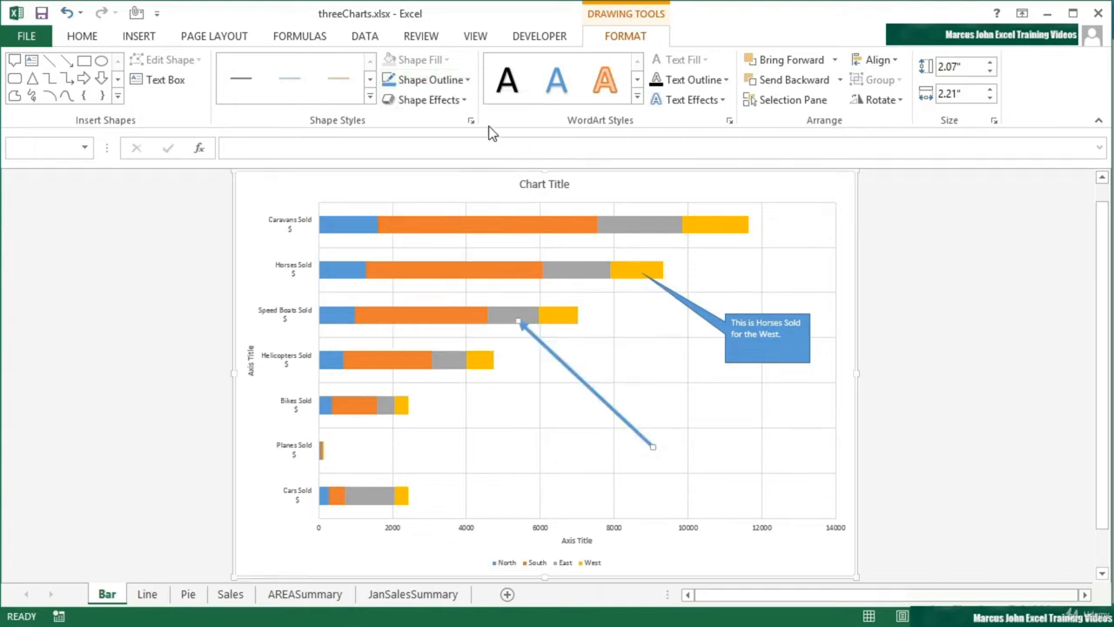
left_click(432, 79)
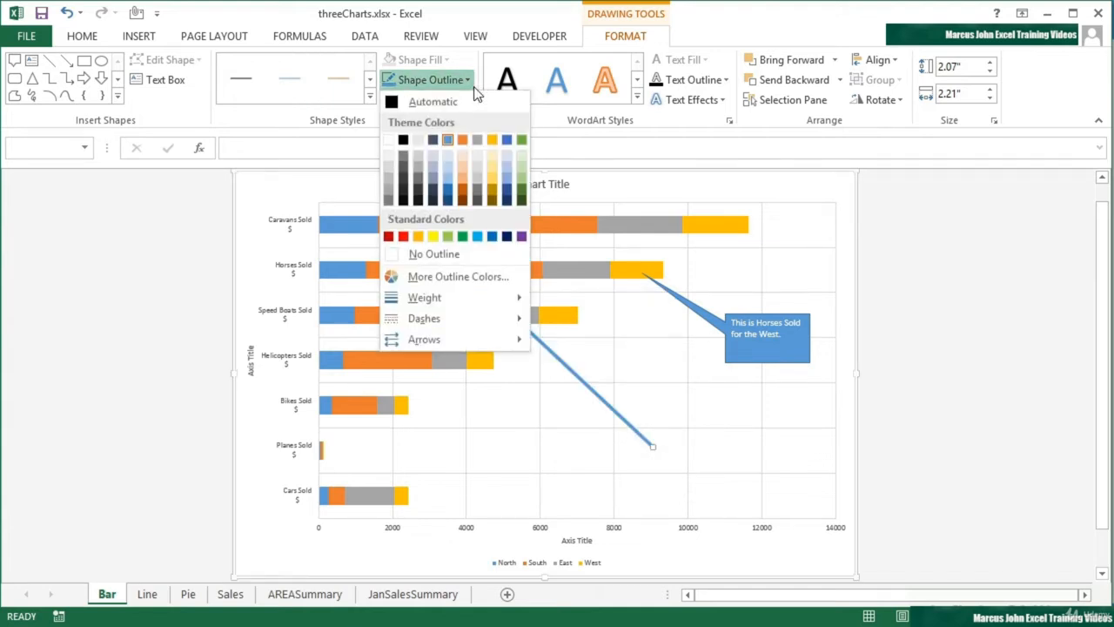
left_click(389, 187)
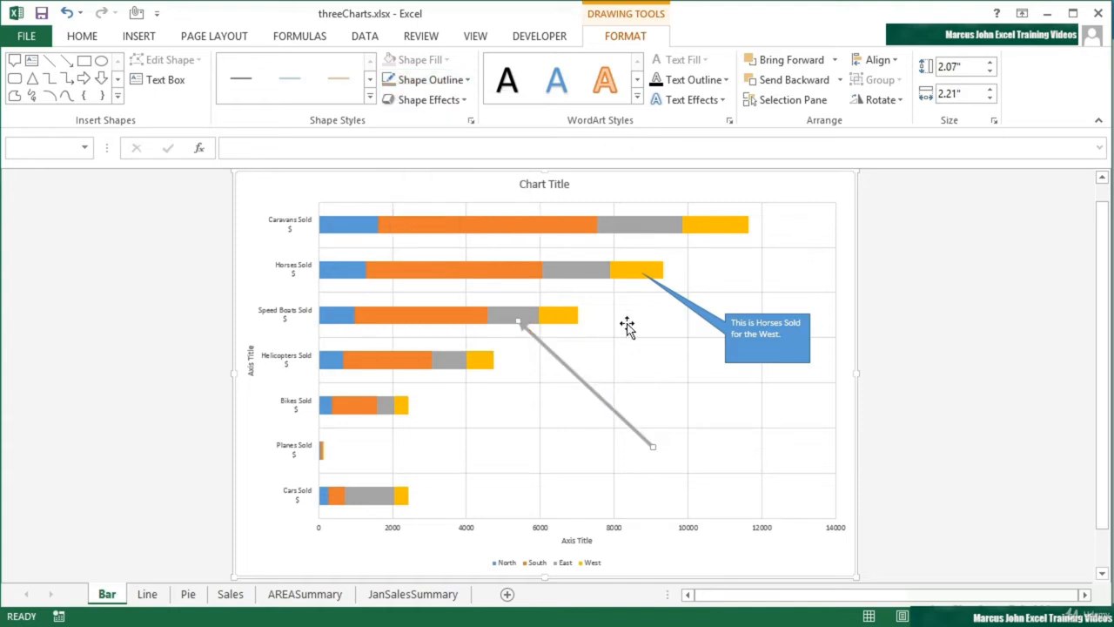
left_click(466, 81)
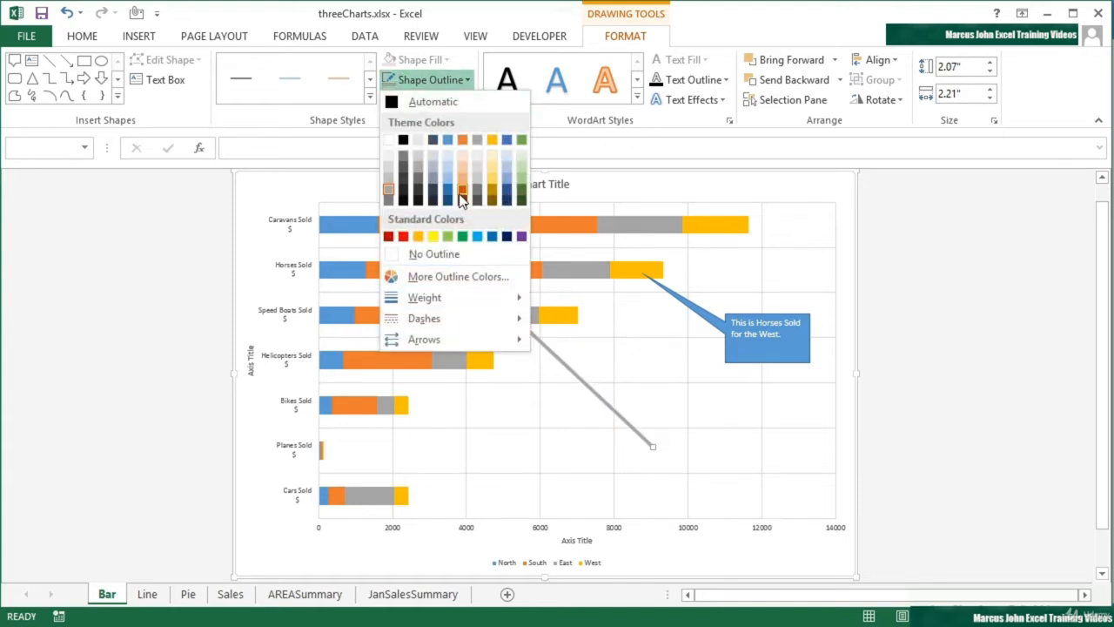
left_click(403, 235)
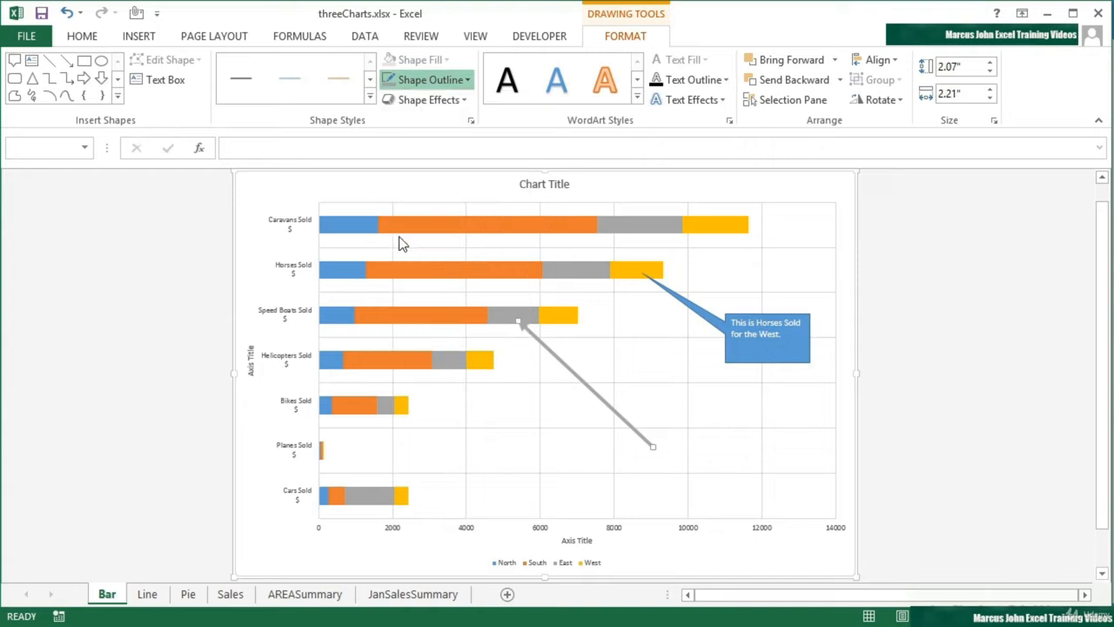
Give the Horses Sold callout a light blue fill and an orange outline
left_click(747, 353)
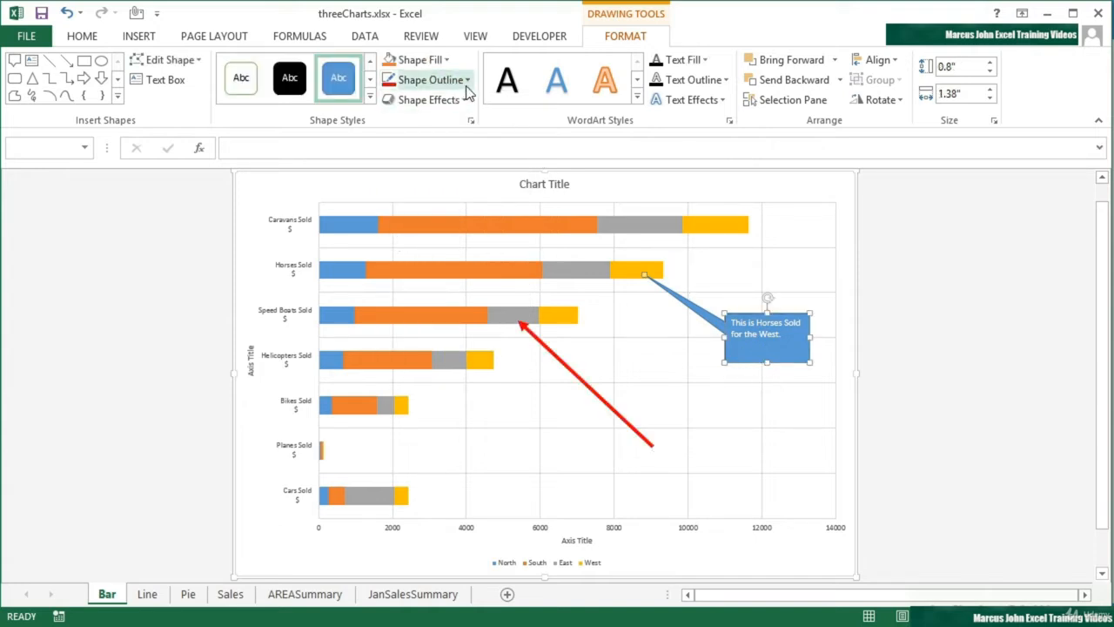
left_click(445, 61)
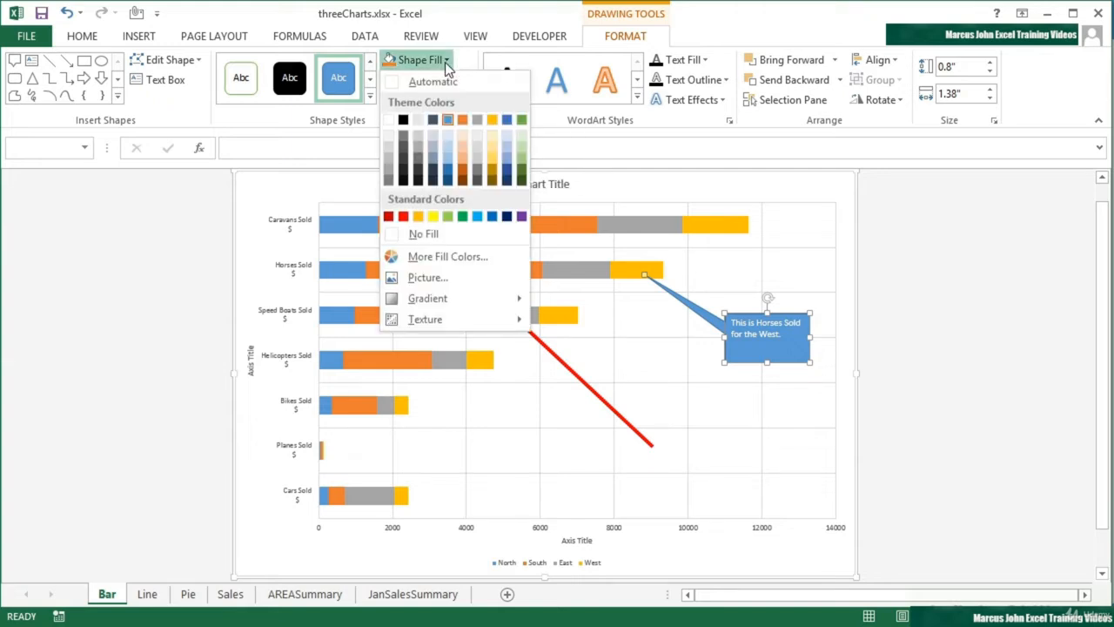
left_click(447, 148)
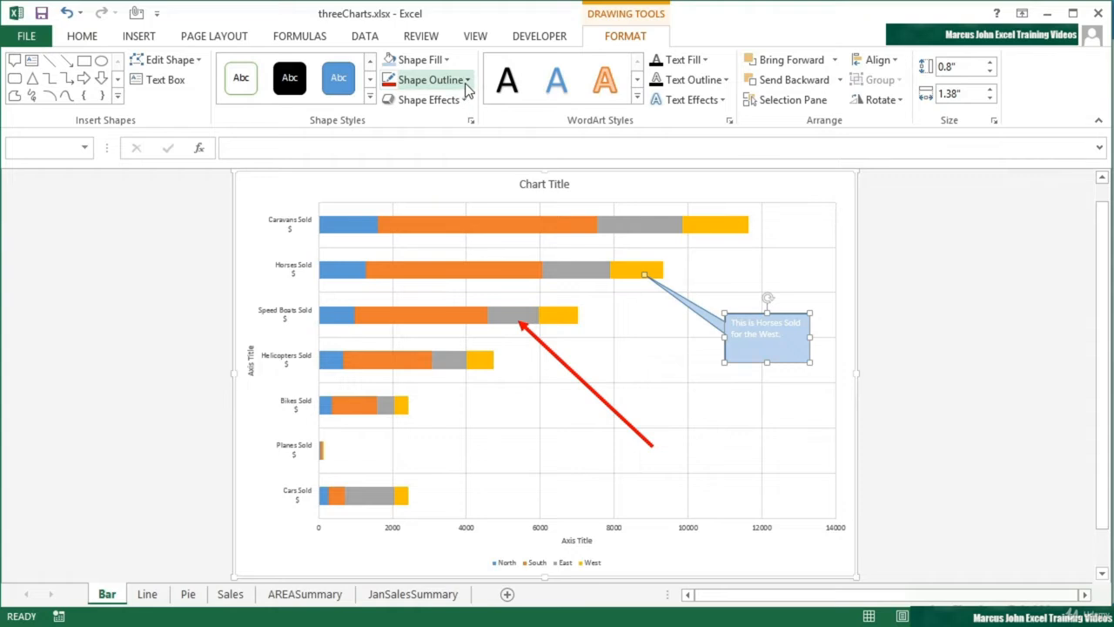
left_click(466, 83)
left_click(466, 143)
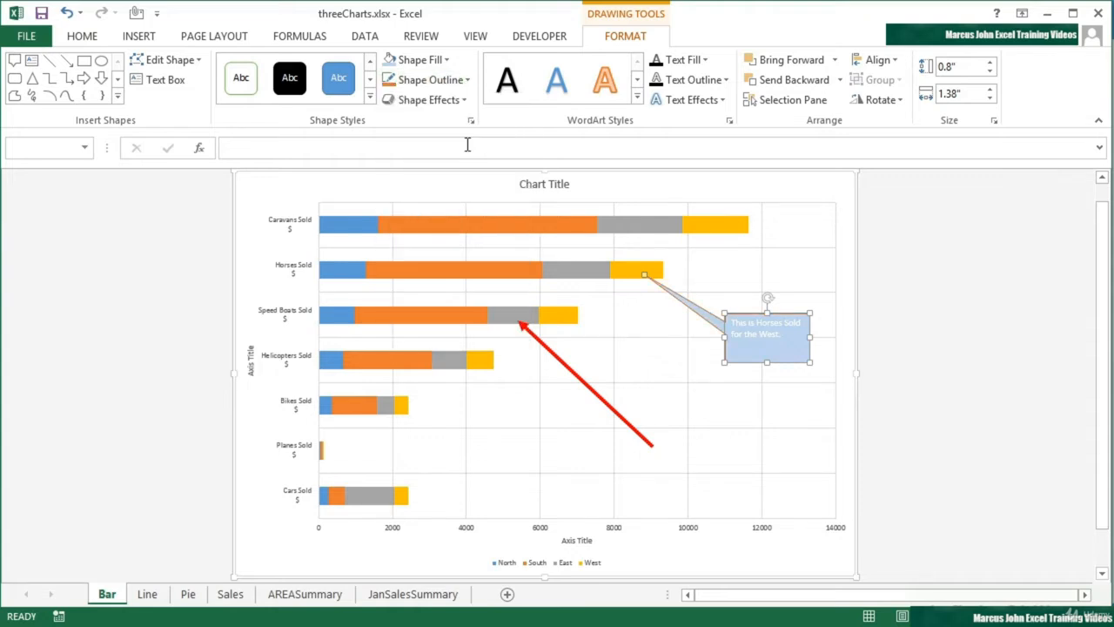
Change the callout's text fill to a very dark grey
left_click(739, 346)
left_click(705, 61)
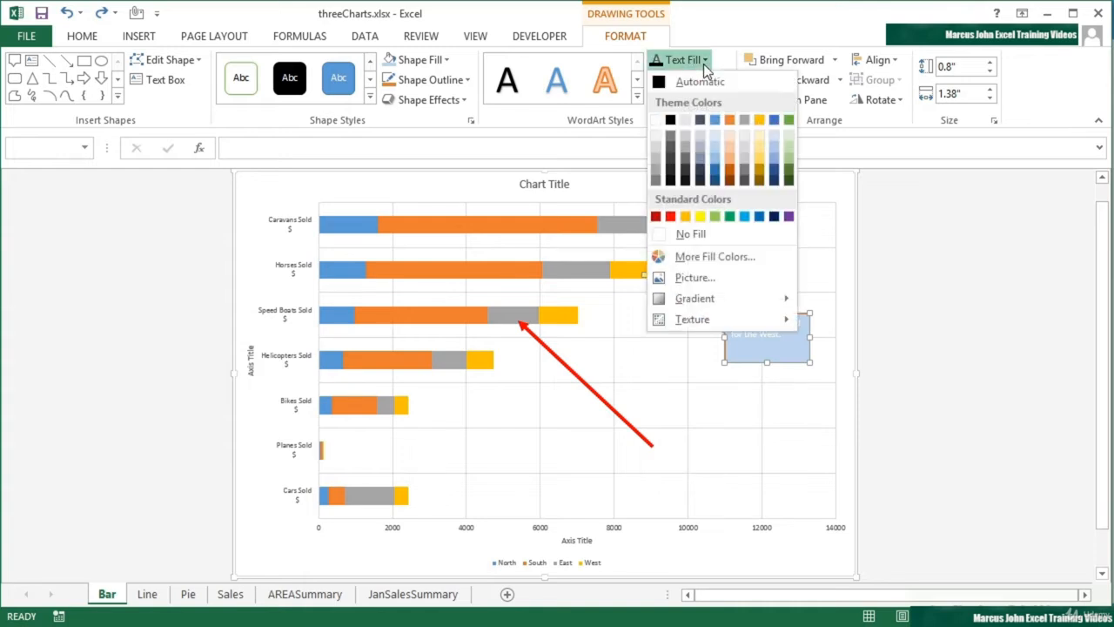
left_click(688, 176)
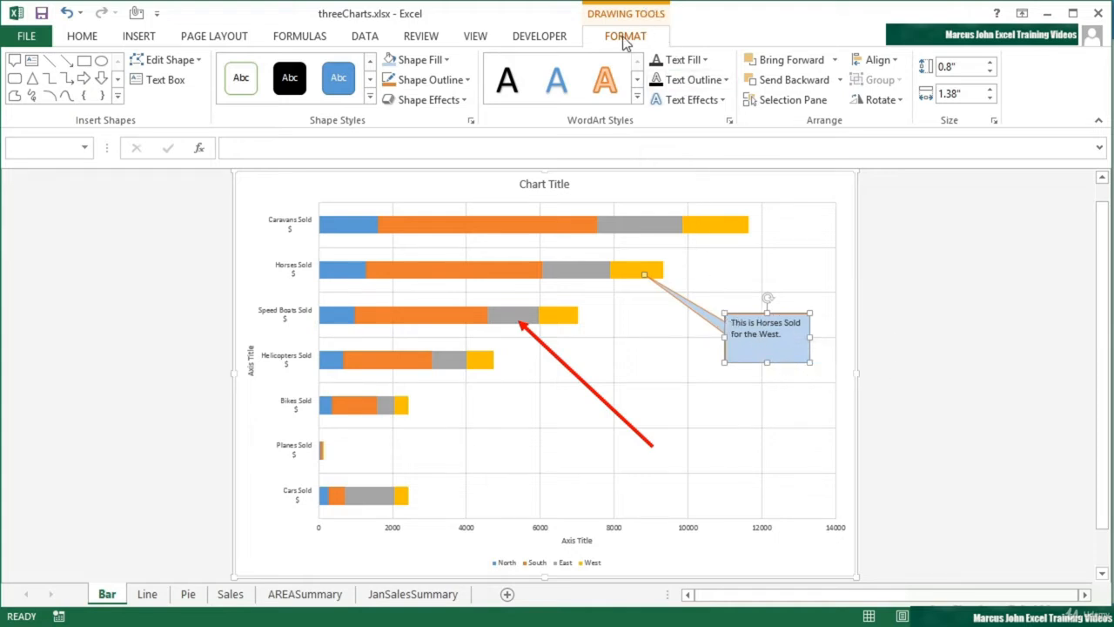
Draw a smiley face shape on the chart in the empty plot area below the callout
left_click(676, 350)
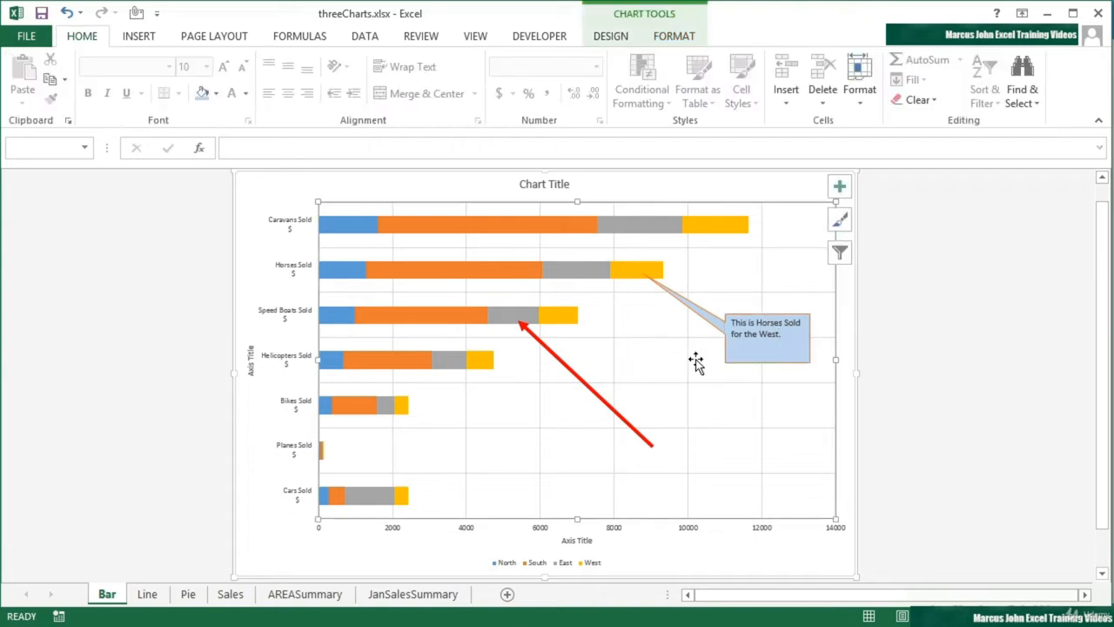
left_click(584, 380)
left_click(755, 297)
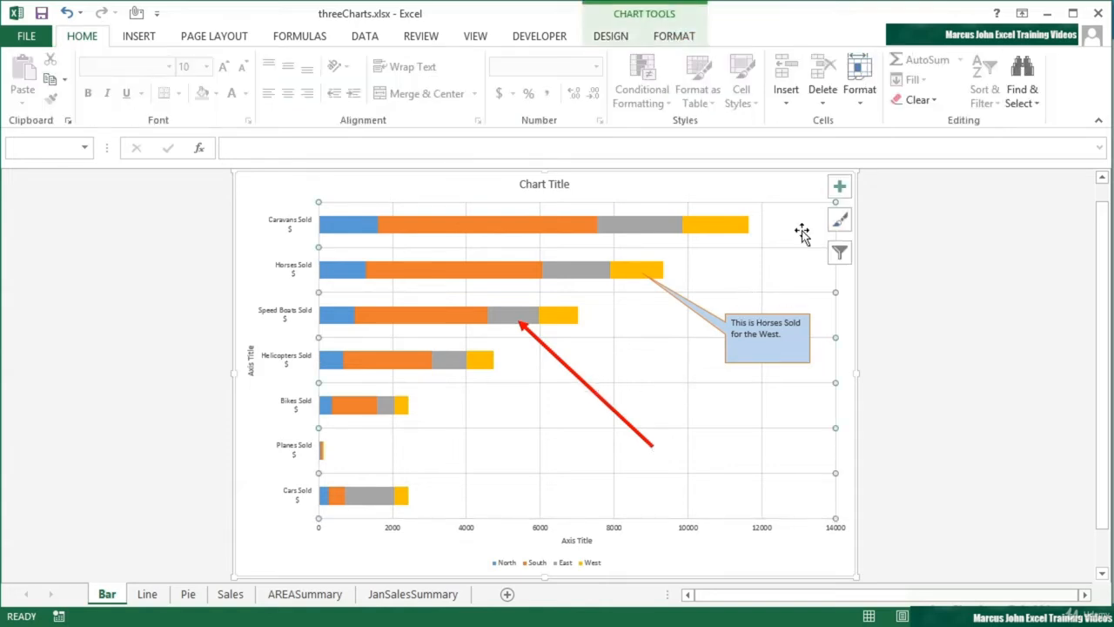
left_click(675, 36)
left_click(199, 96)
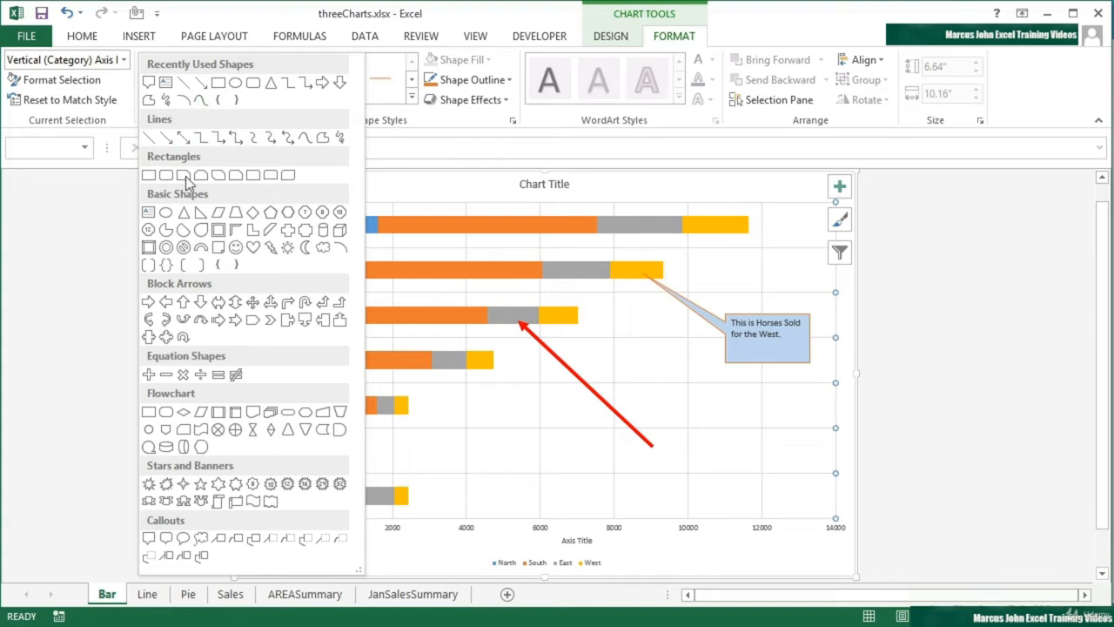
left_click(235, 248)
left_click_drag(698, 411, 793, 492)
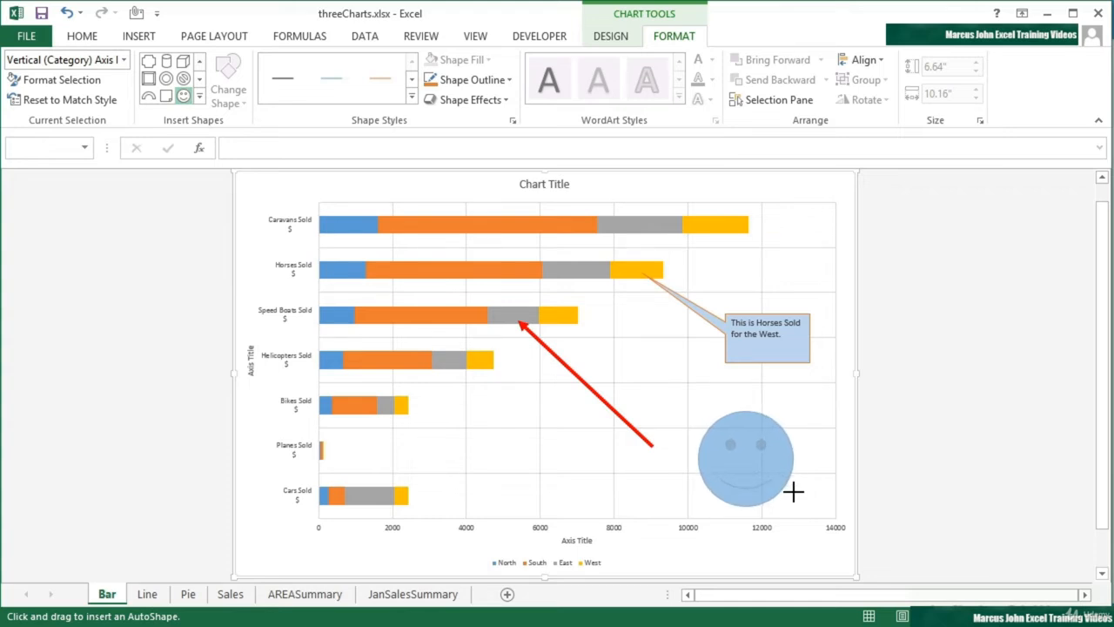
Finish the smiley face at about 1.56" by 1.56", bending its mouth into a frown and back into a smile
left_click_drag(793, 492, 793, 494)
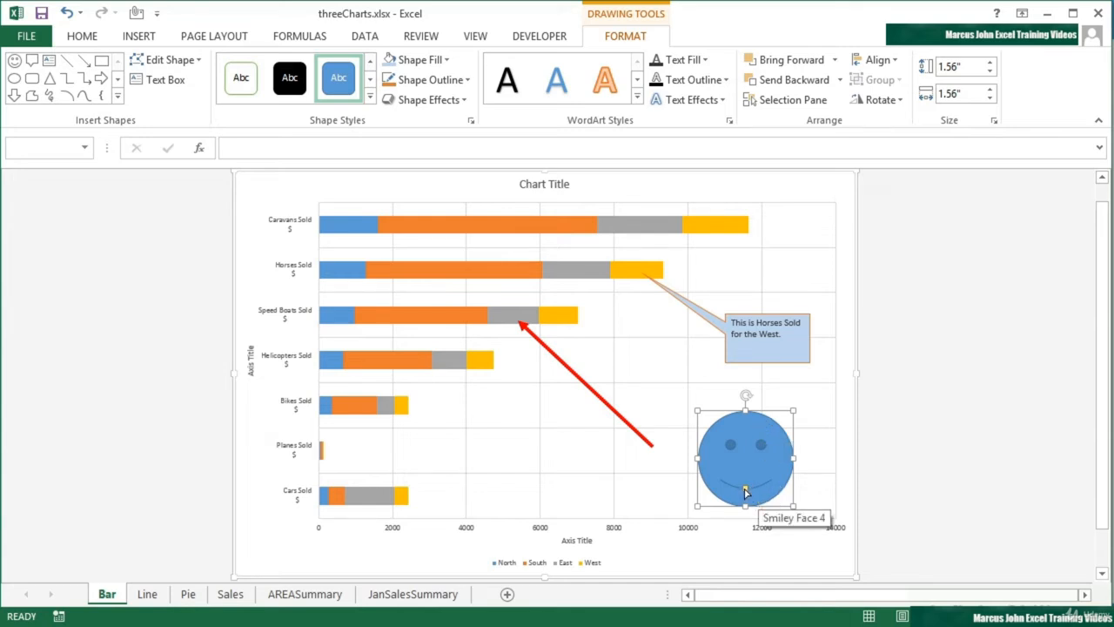
left_click_drag(746, 491, 746, 478)
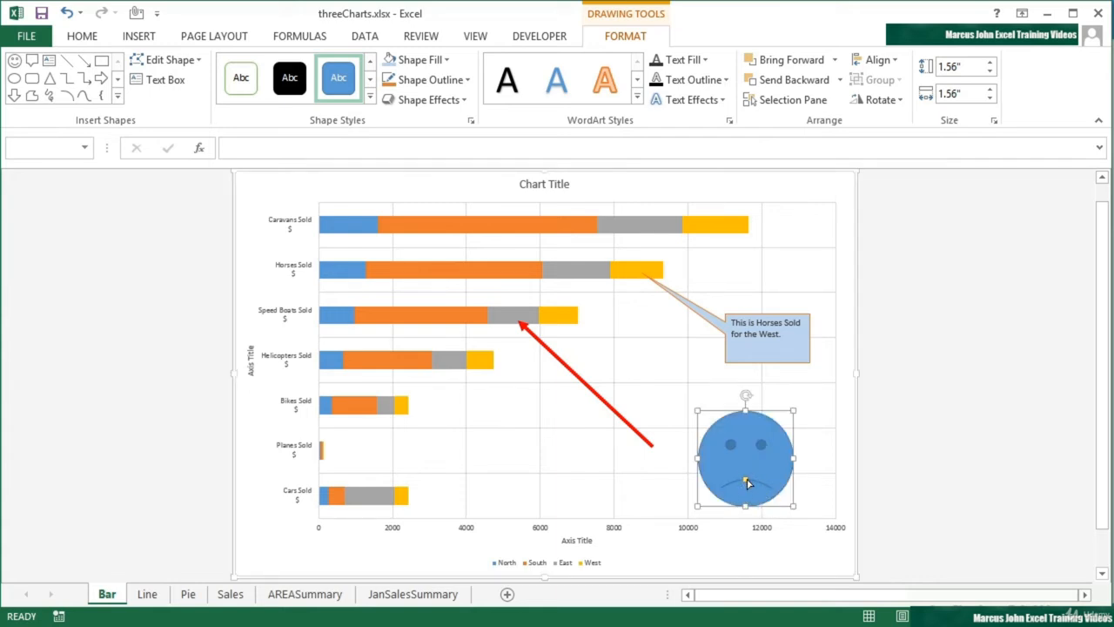
left_click_drag(747, 481, 747, 488)
Give the smiley face a light gold fill and a darker gold outline
left_click(419, 60)
left_click(491, 149)
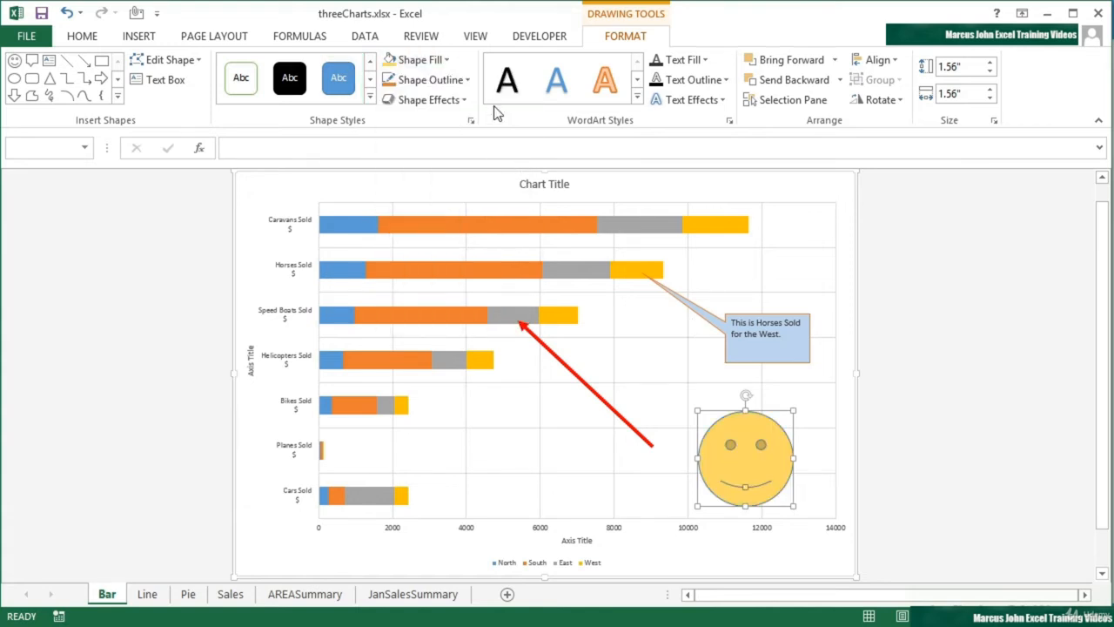
left_click(467, 80)
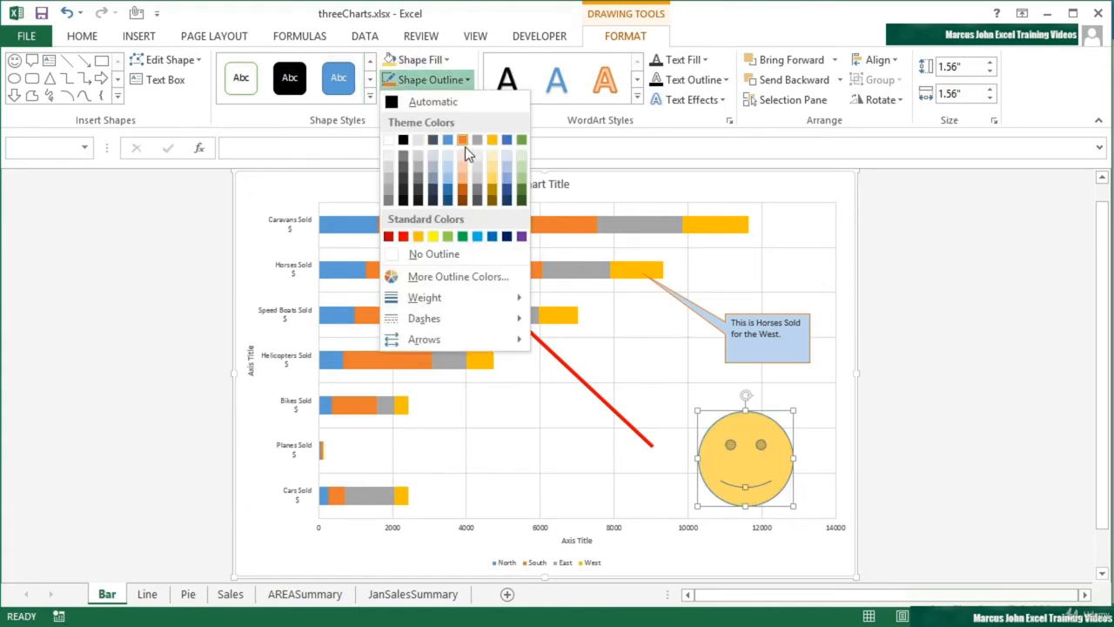
left_click(490, 188)
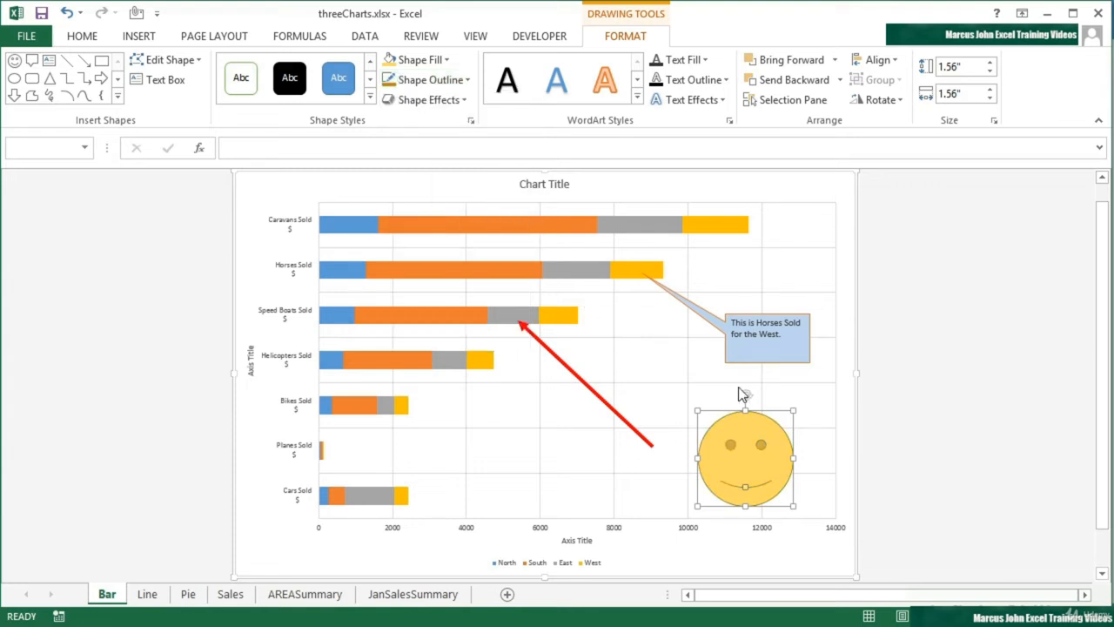
Move the smiley face to the lower middle of the plot area and resize it to about 1.41" high and 1.56" wide
left_click_drag(751, 462, 529, 454)
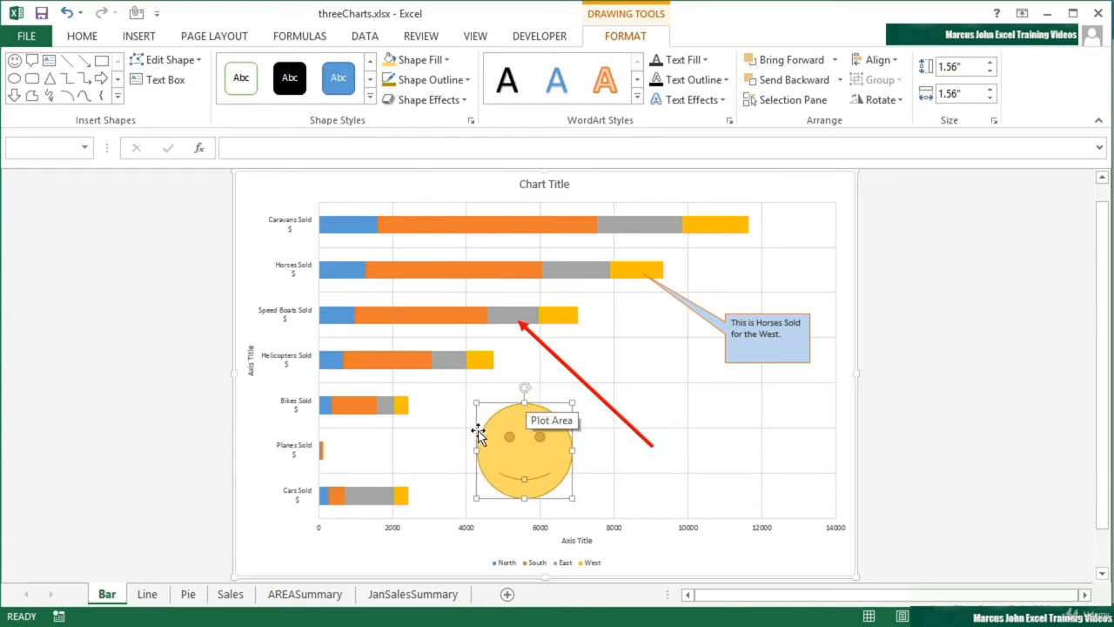
mouse_move(477, 403)
left_mouse_down()
mouse_move(482, 385)
mouse_move(481, 405)
left_mouse_up()
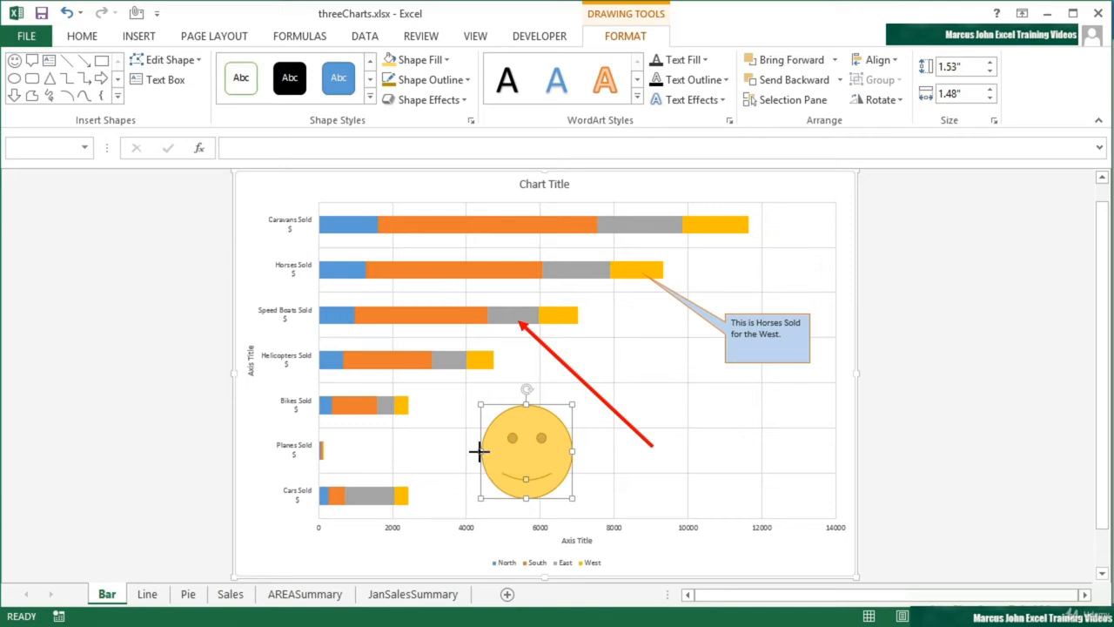
mouse_move(477, 451)
left_mouse_down()
mouse_move(459, 450)
mouse_move(477, 452)
left_mouse_up()
mouse_move(524, 404)
left_mouse_down()
mouse_move(525, 385)
mouse_move(525, 412)
left_mouse_up()
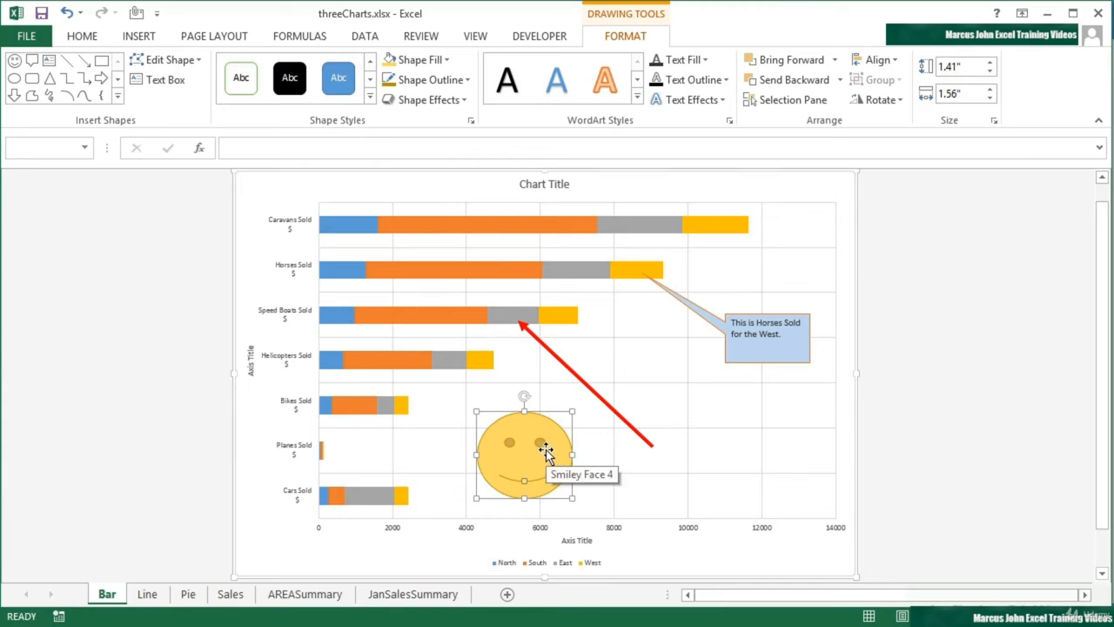
Delete the Horses Sold callout and the red arrow from the chart
left_click(764, 360)
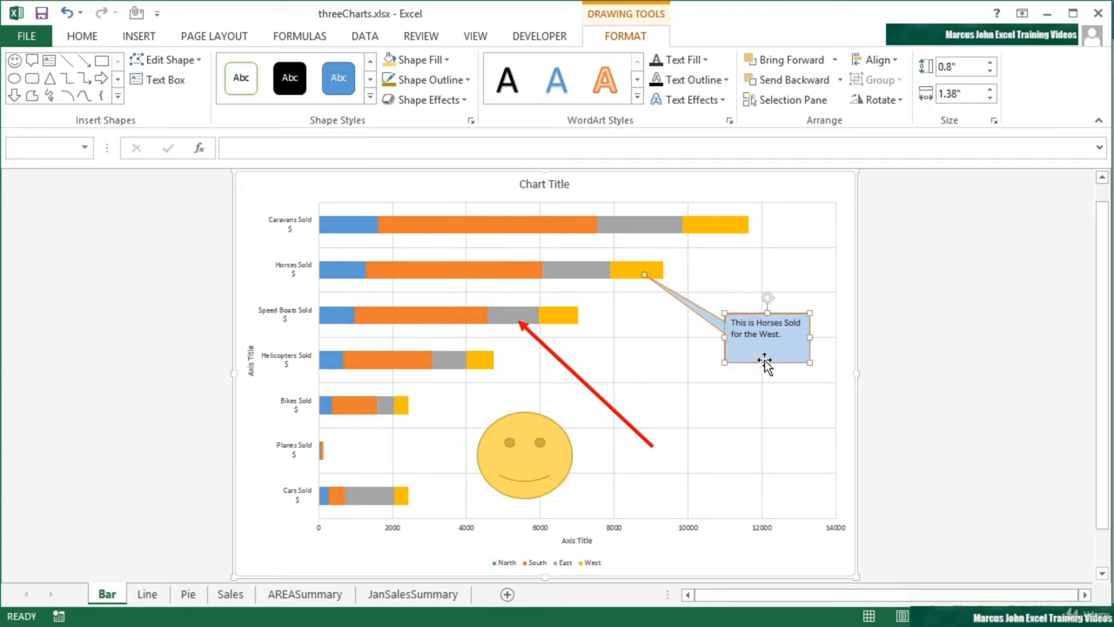
key("Delete")
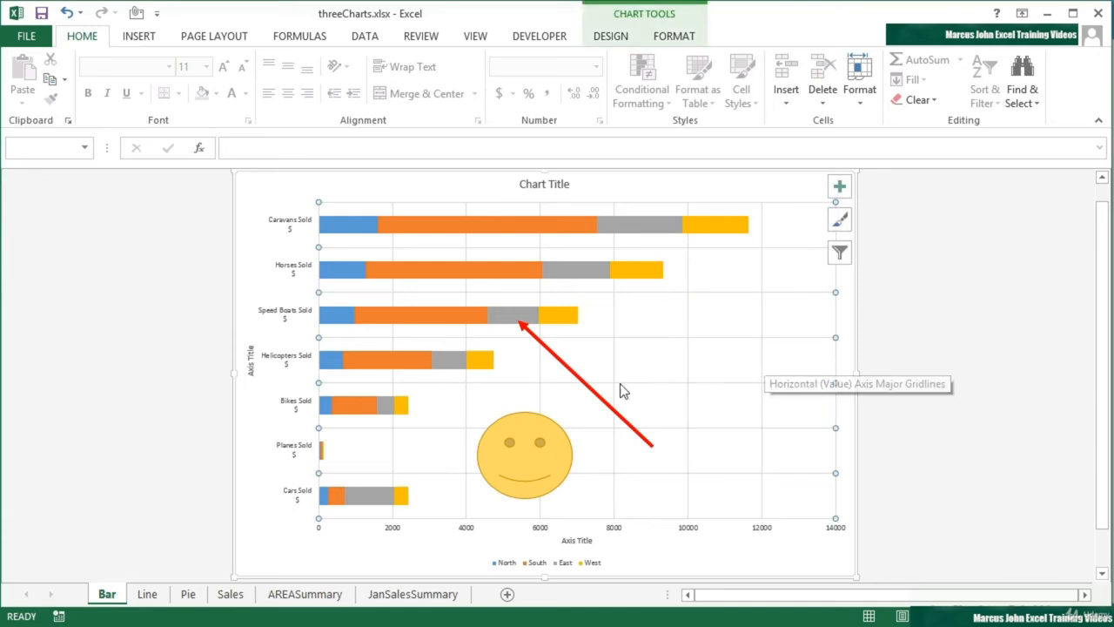
left_click(566, 368)
key("Delete")
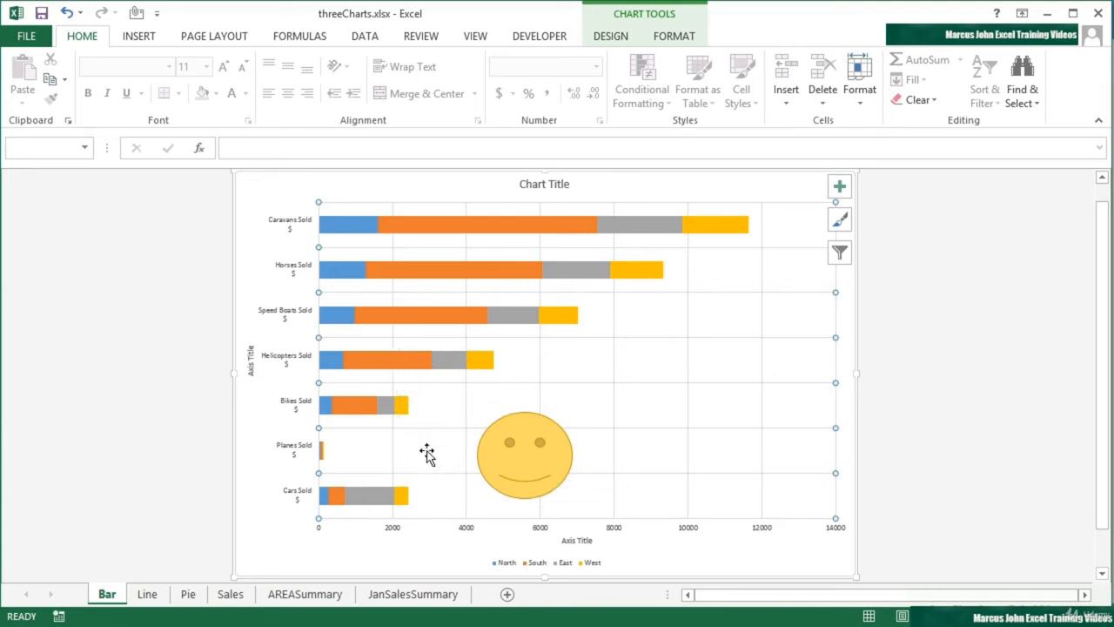
Move the smiley face left and slightly up, close to the Bikes, Planes and Cars Sold bars
mouse_move(511, 468)
left_mouse_down()
mouse_move(398, 430)
mouse_move(453, 451)
mouse_move(433, 436)
mouse_move(570, 459)
mouse_move(515, 451)
left_mouse_up()
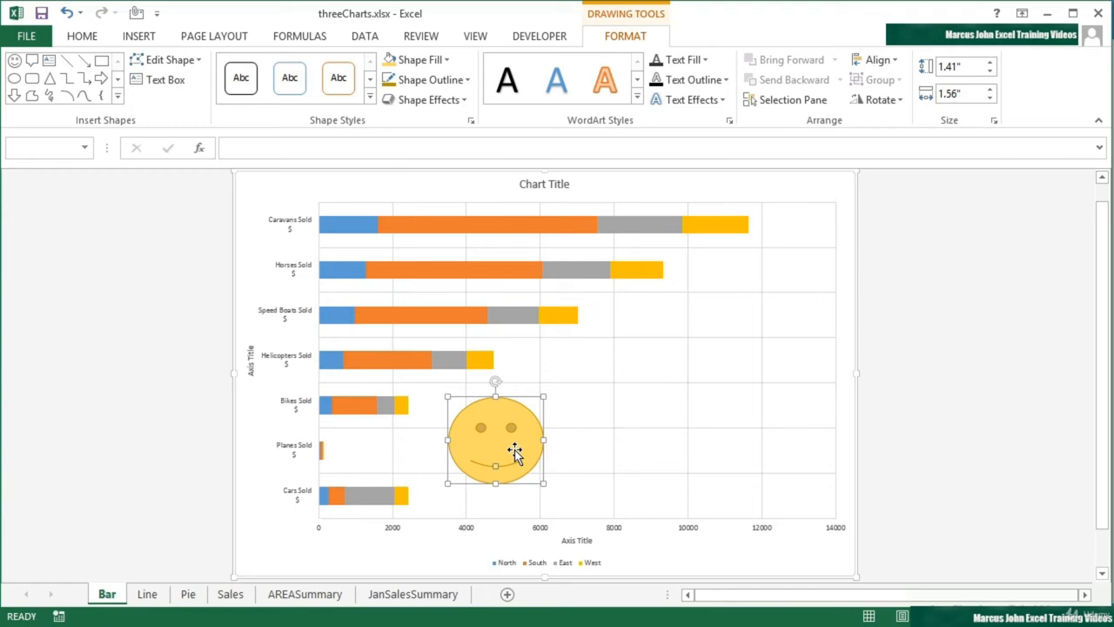
key("ctrl+z")
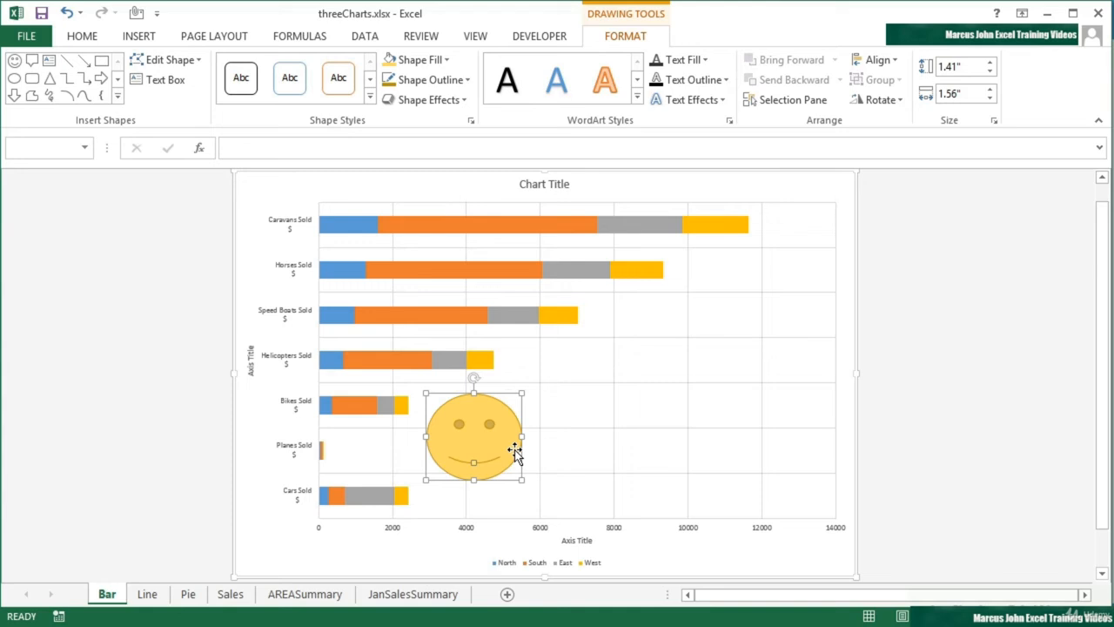
Create a default column chart on its own sheet from the AREASummary range A1:B5
left_click(304, 599)
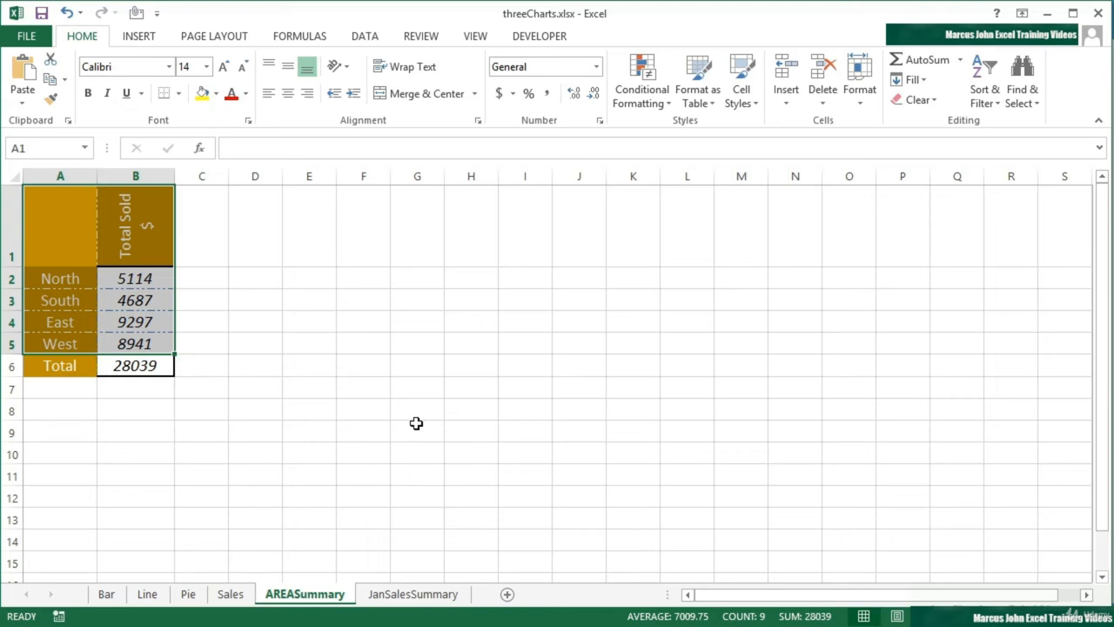
key("F11")
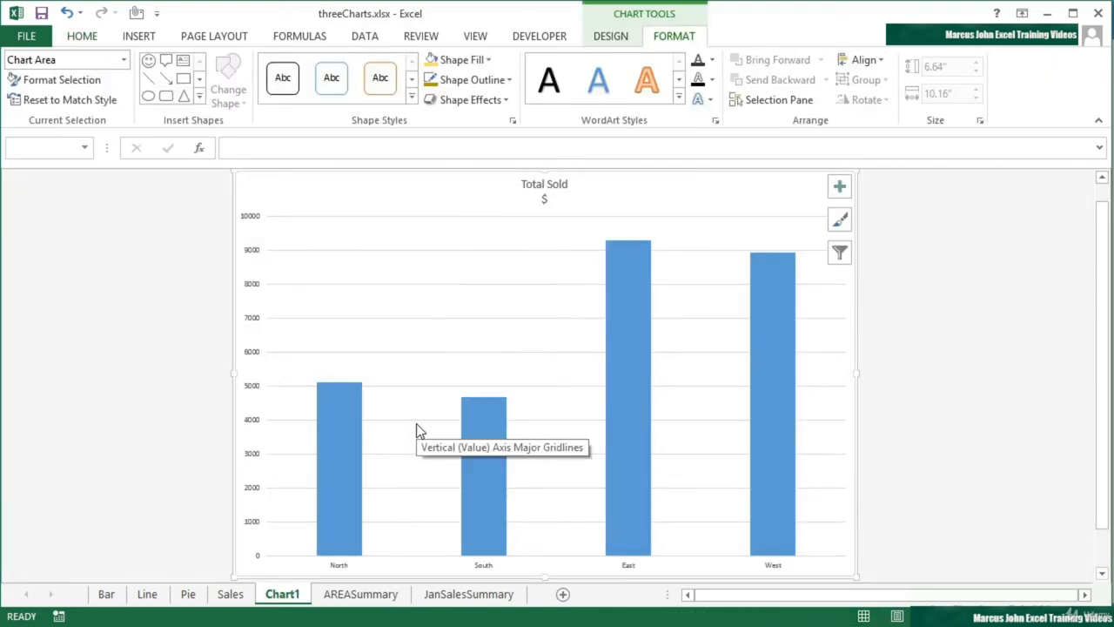
Move the new chart into the AREASummary sheet as an object and place it just right of the data table
left_click(627, 40)
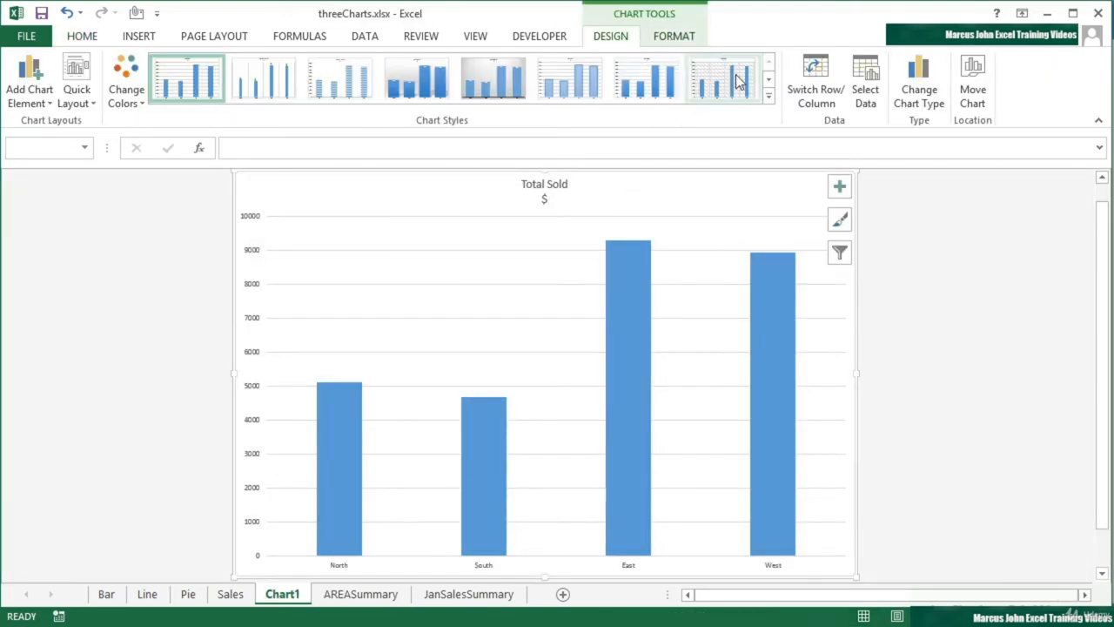
left_click(971, 96)
left_click(462, 328)
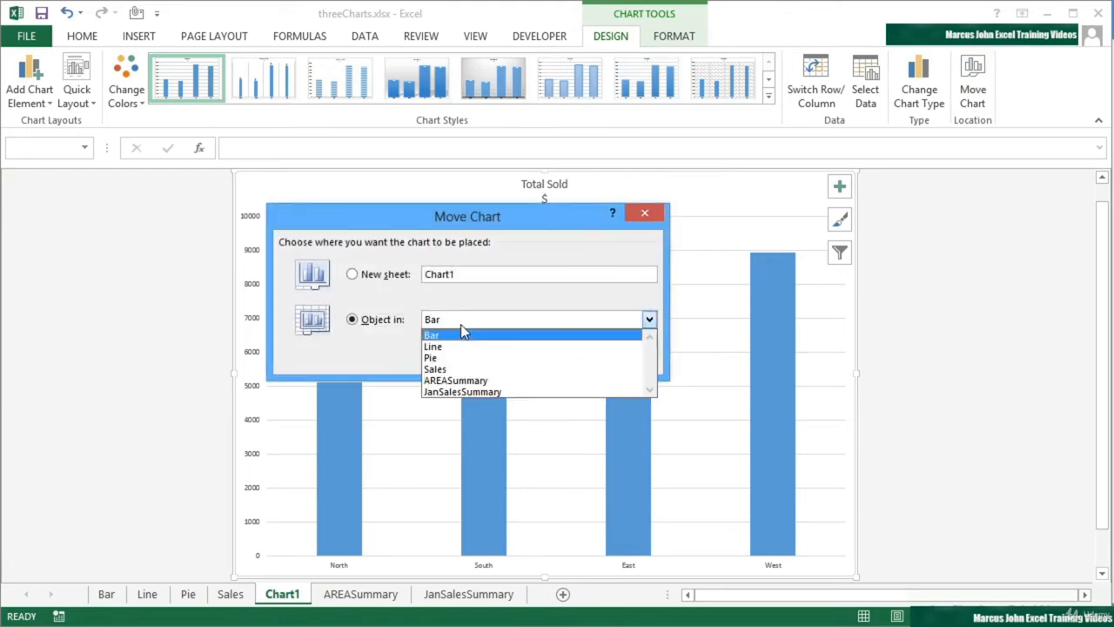
left_click(471, 382)
left_click(554, 358)
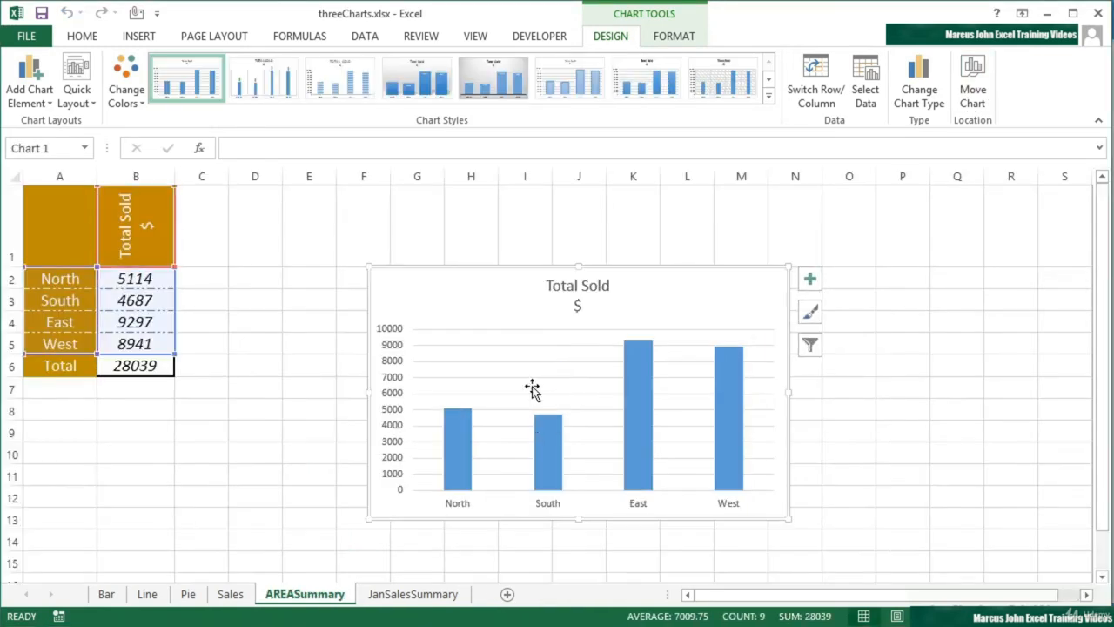
left_click_drag(539, 325, 435, 285)
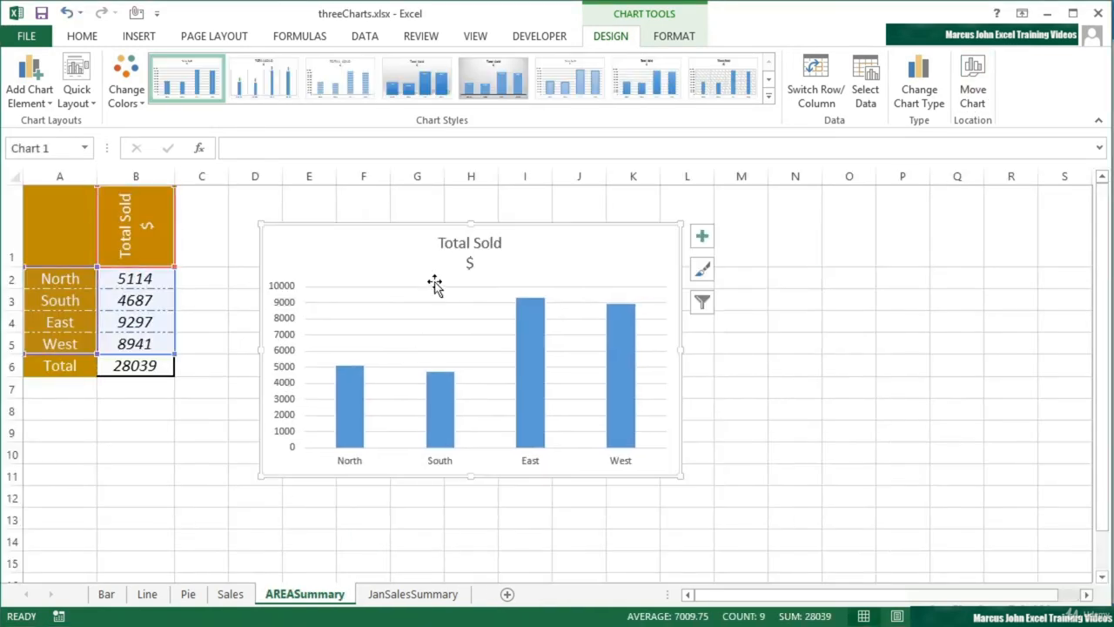
left_click(802, 367)
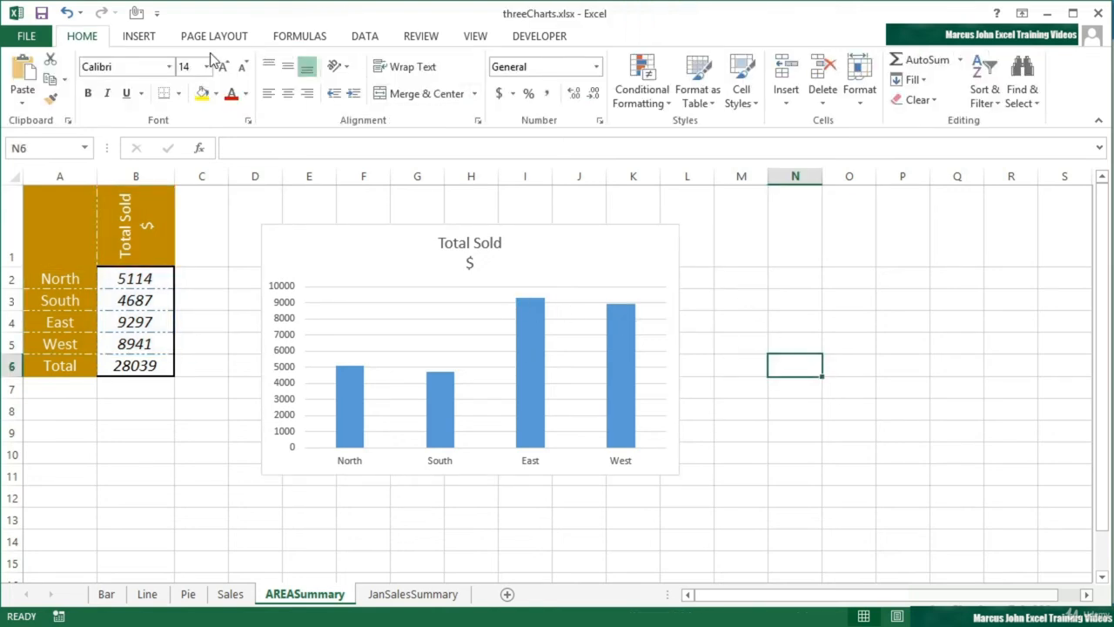
Draw a smiley face about 1.21" high and 1.39" wide beside the chart and move it over the West column
left_click(143, 39)
left_click(279, 70)
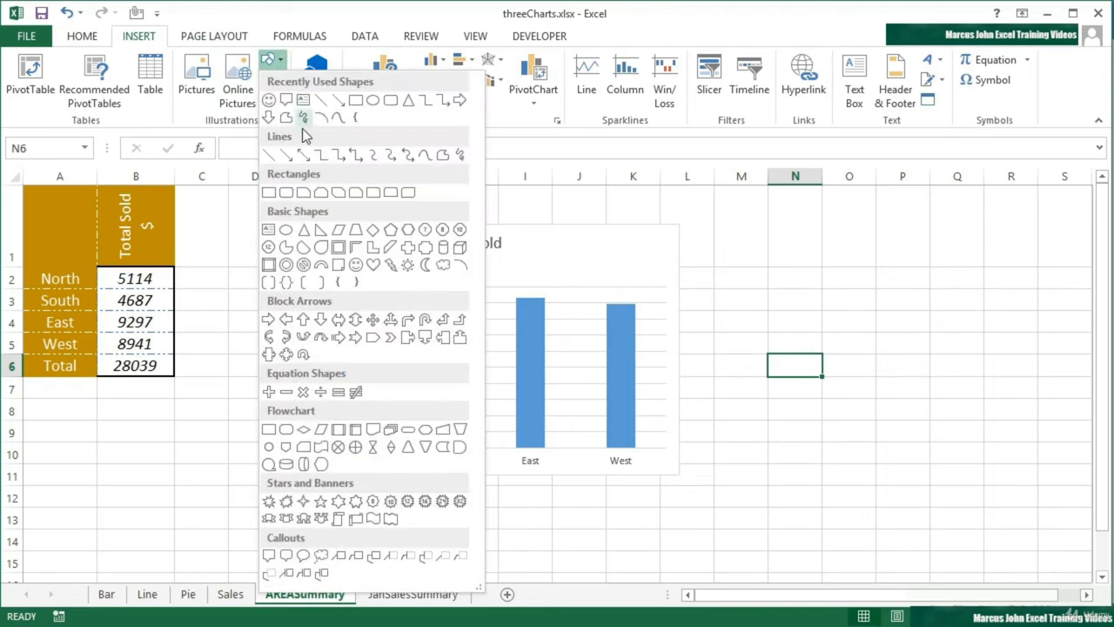
left_click(357, 268)
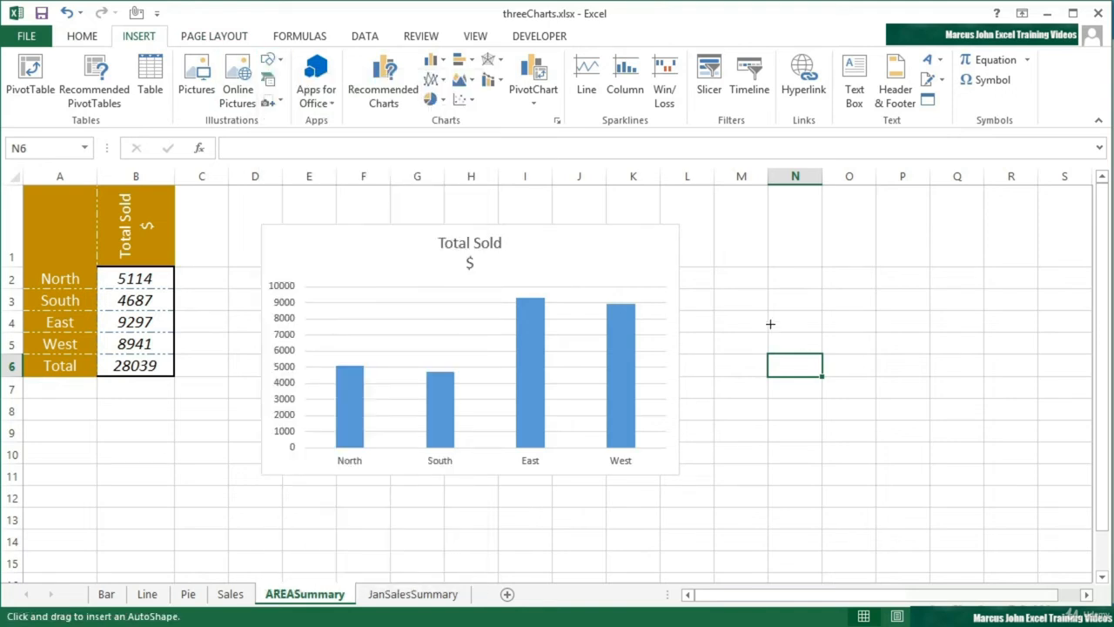
left_click_drag(770, 324, 875, 418)
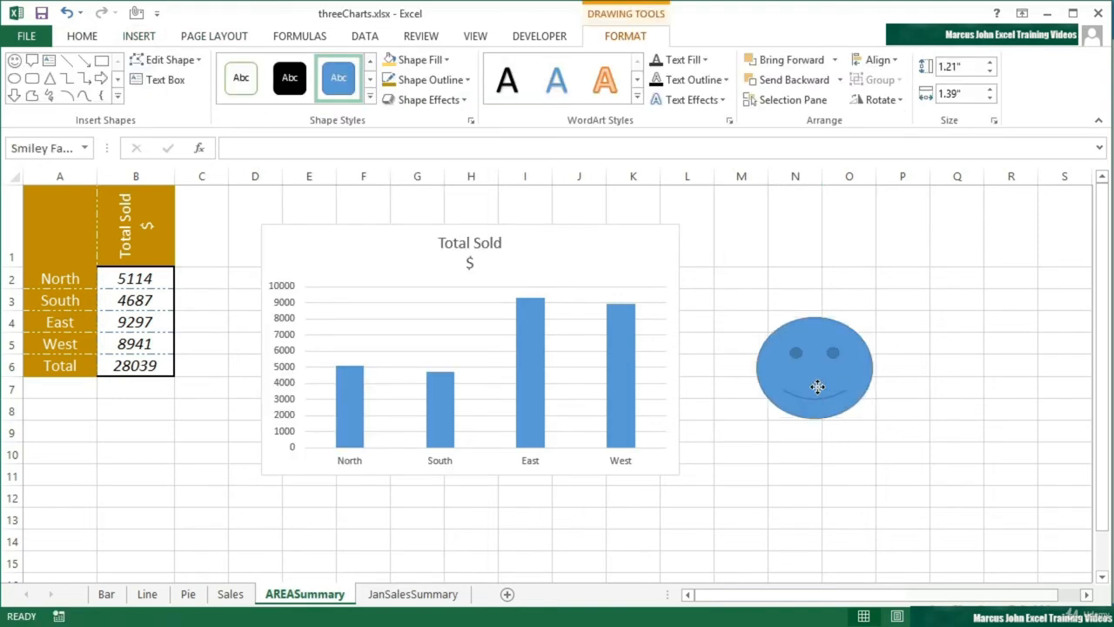
left_click_drag(818, 387, 615, 383)
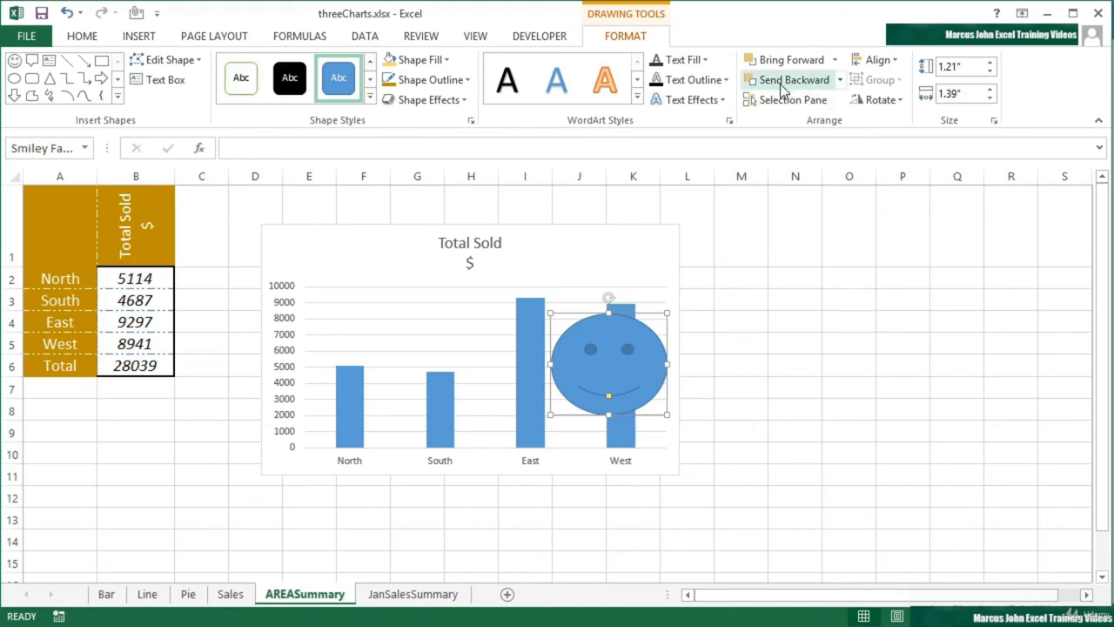
Send the smiley face backward so that it sits behind the Total Sold chart
left_click(663, 264)
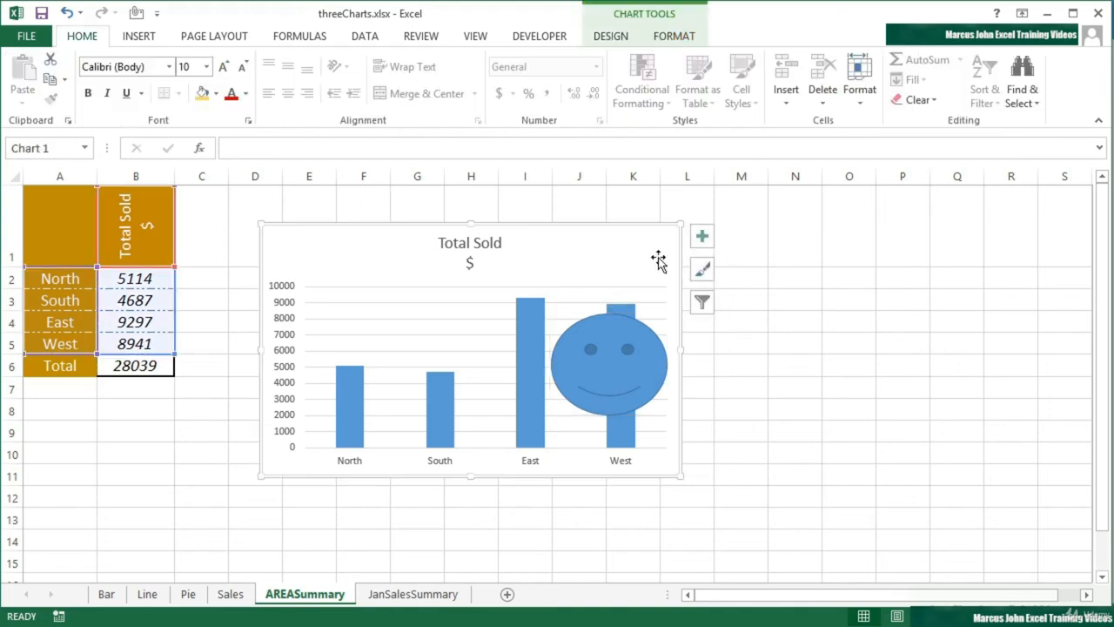
left_click(669, 38)
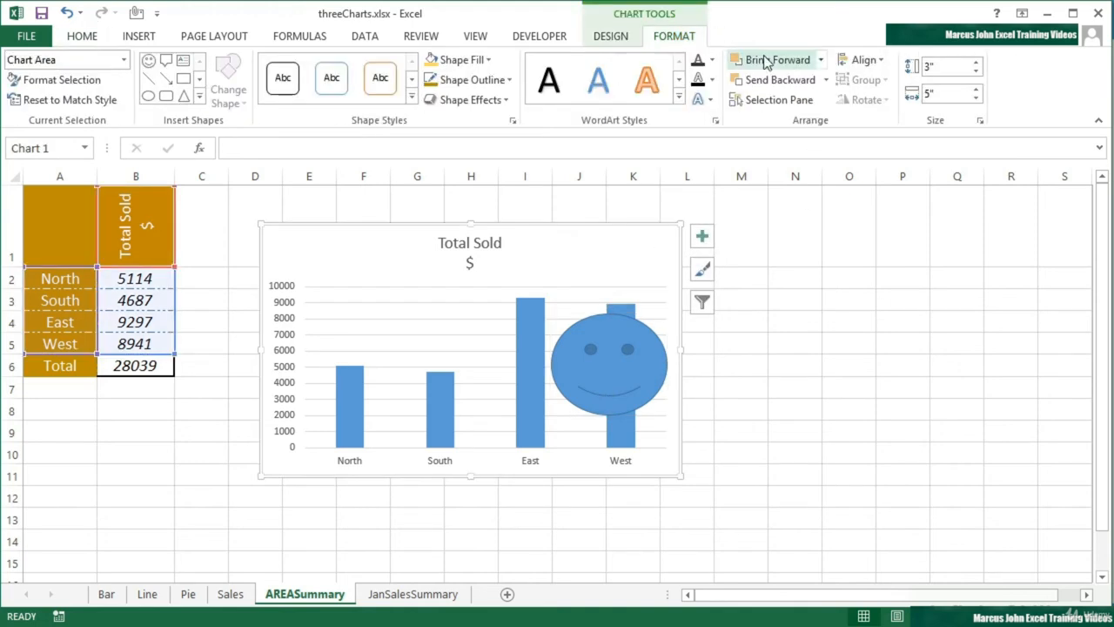
left_click(650, 369)
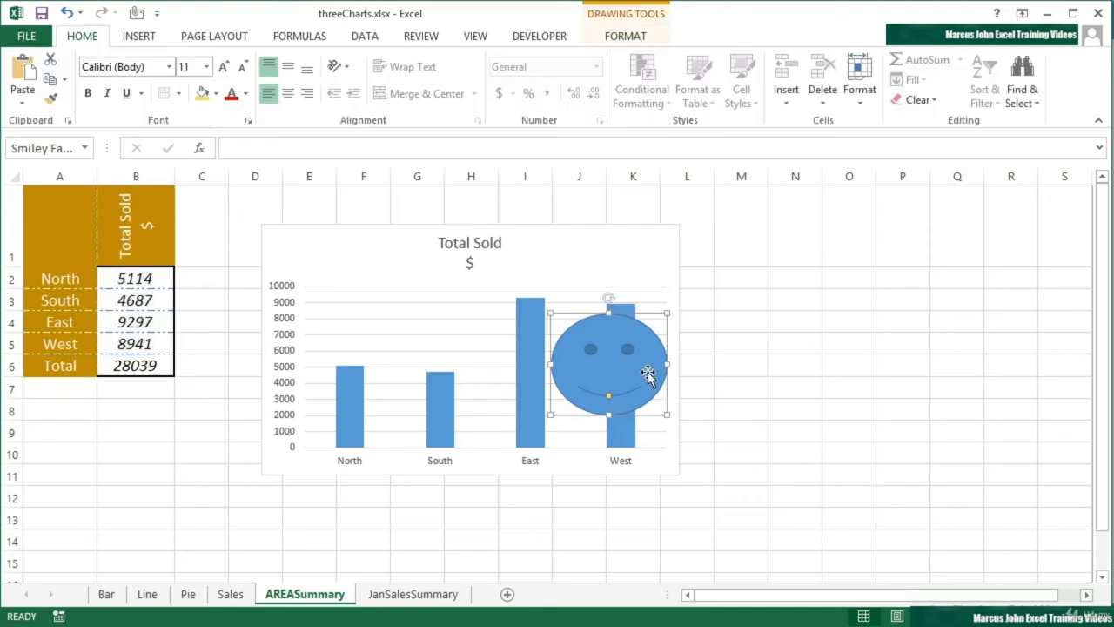
left_click(629, 35)
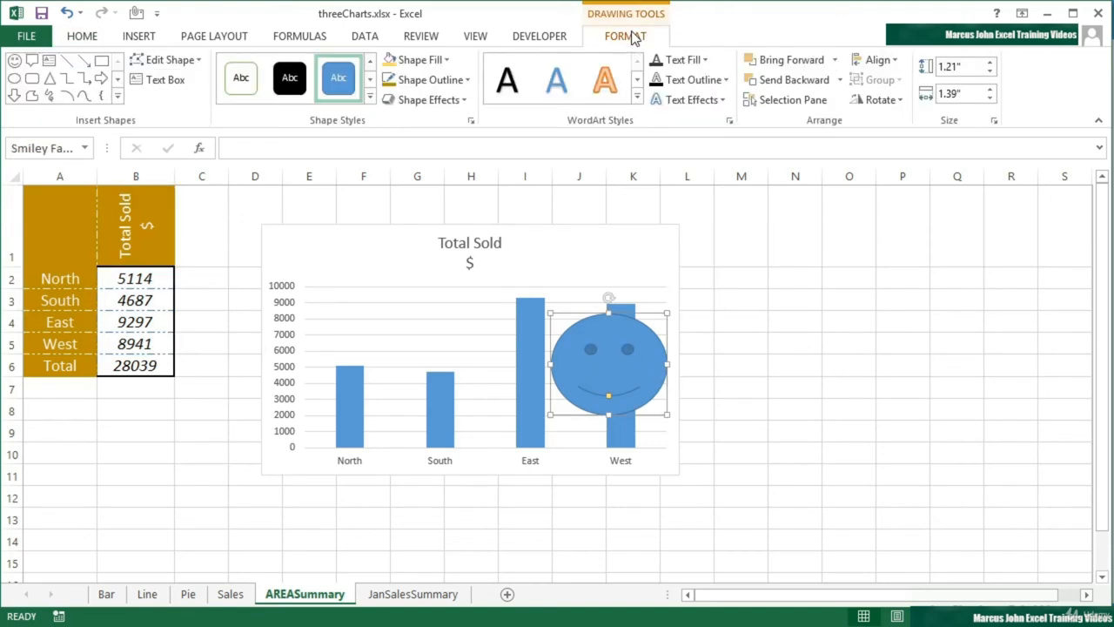
left_click(786, 81)
Undo the accidental plot area move and shift the whole Total Sold chart right, across columns G to N
mouse_move(585, 357)
left_mouse_down()
mouse_move(484, 311)
mouse_move(507, 336)
left_mouse_up()
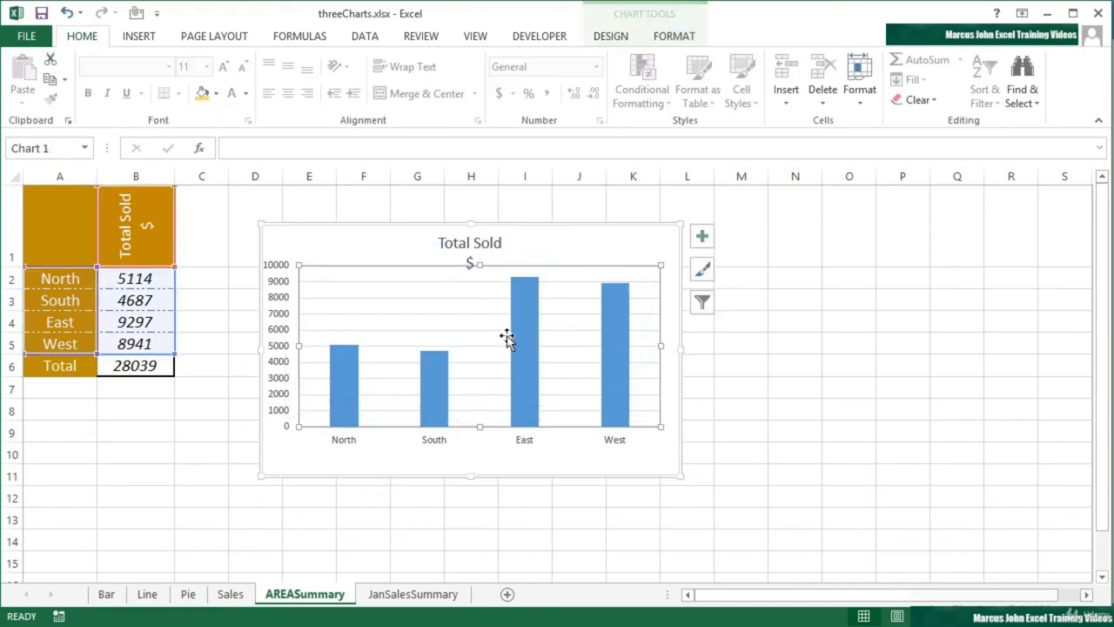
key("ctrl+z")
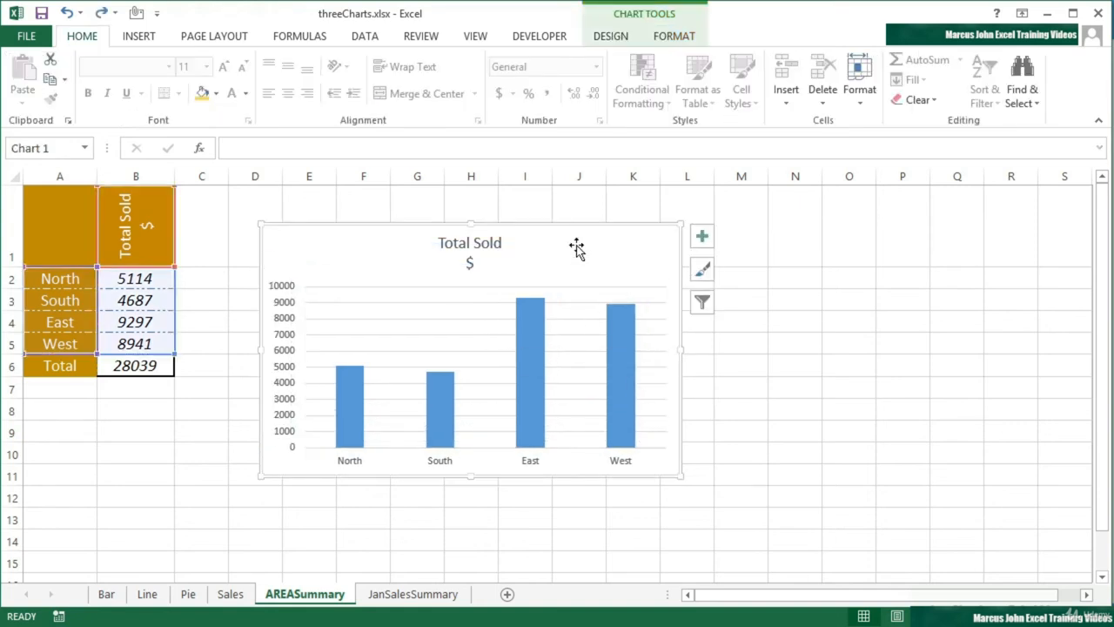
left_click_drag(574, 247, 699, 242)
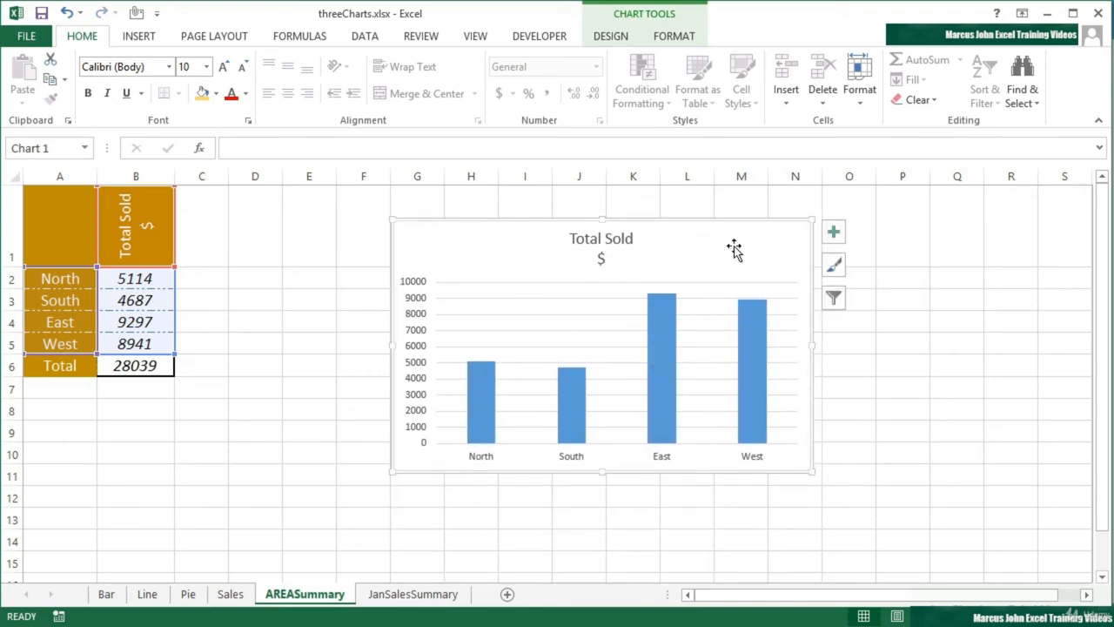
Remove the chart area's fill and move the chart slightly down and right over the smiley face
left_click(693, 39)
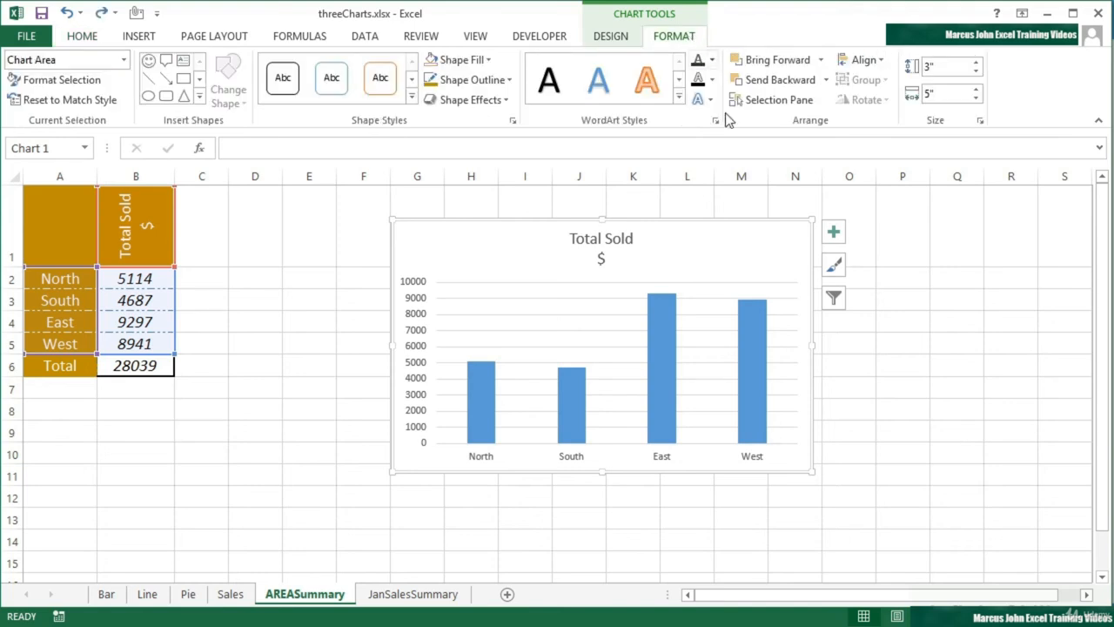
left_click(490, 61)
left_click(491, 236)
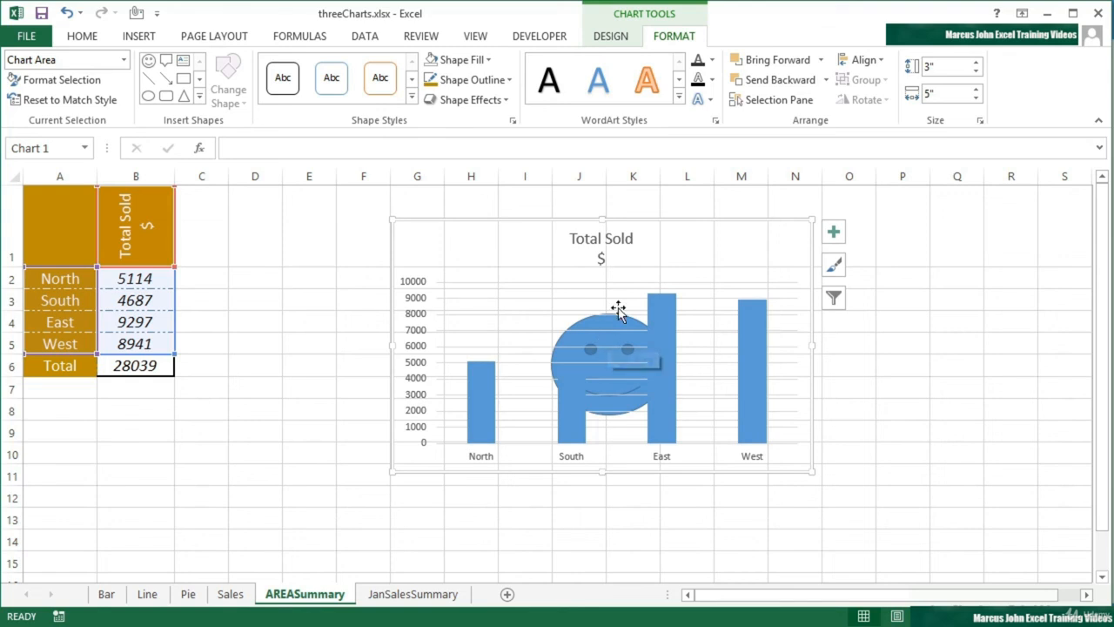
mouse_move(618, 312)
left_mouse_down()
mouse_move(696, 254)
mouse_move(689, 277)
left_mouse_up()
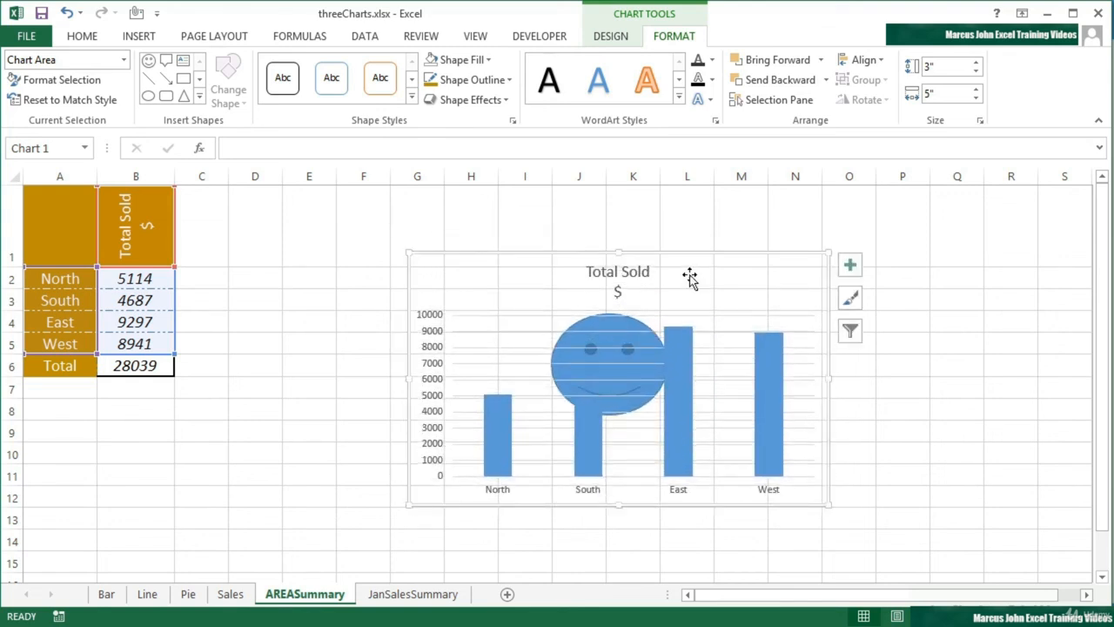
Inspect the smiley face inside the chart on the Bar sheet
left_click(111, 595)
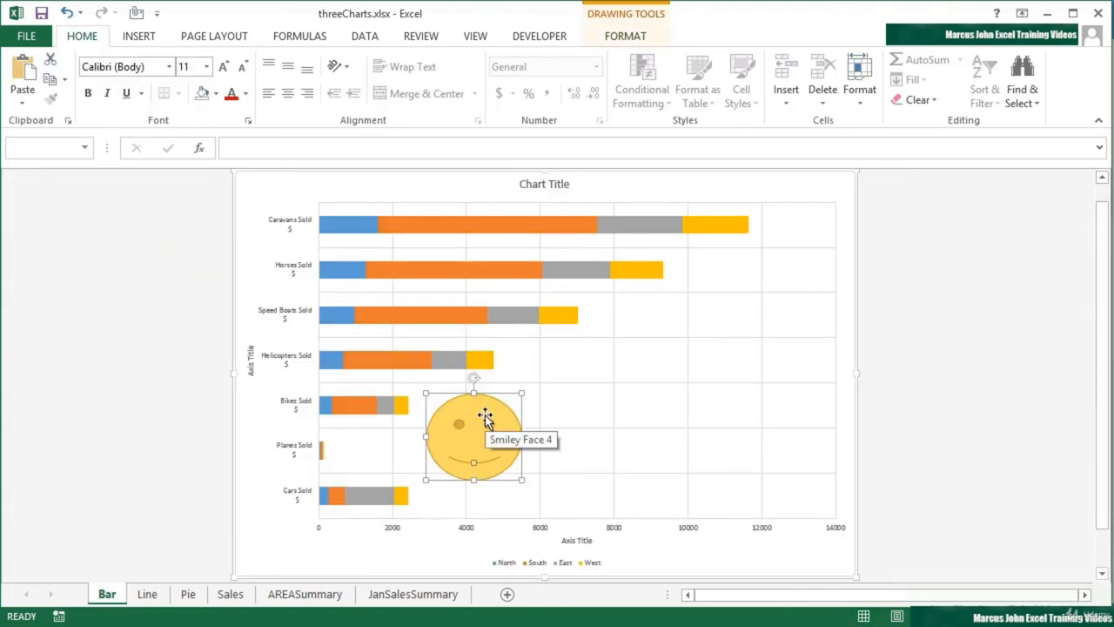
Return to the AREASummary sheet and display the shapes available for insertion into the Total Sold chart
left_click(305, 594)
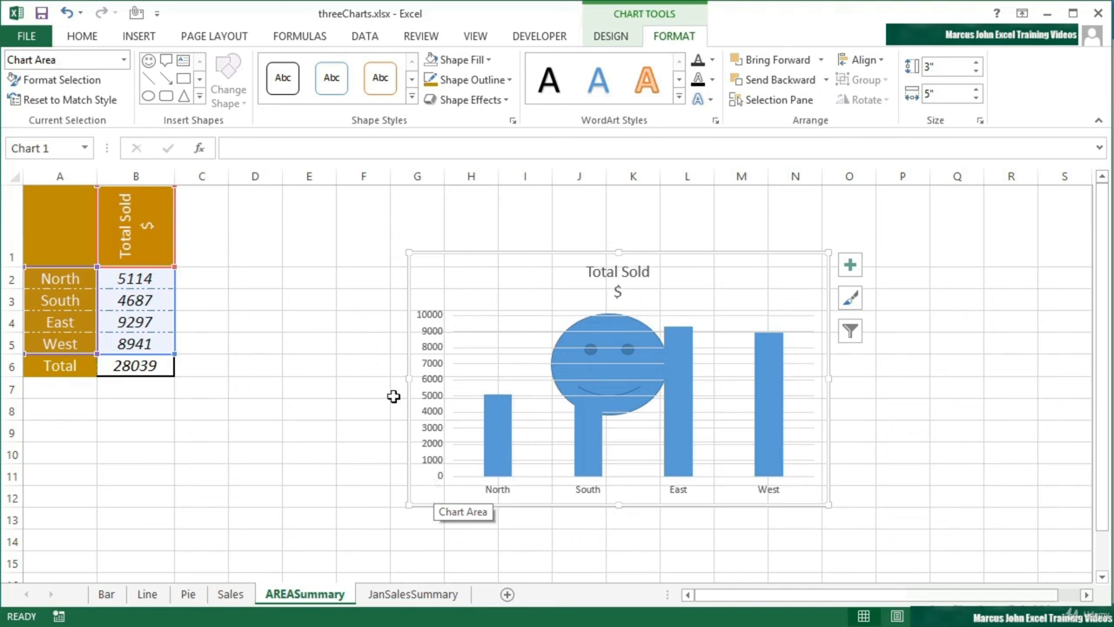
left_click(200, 97)
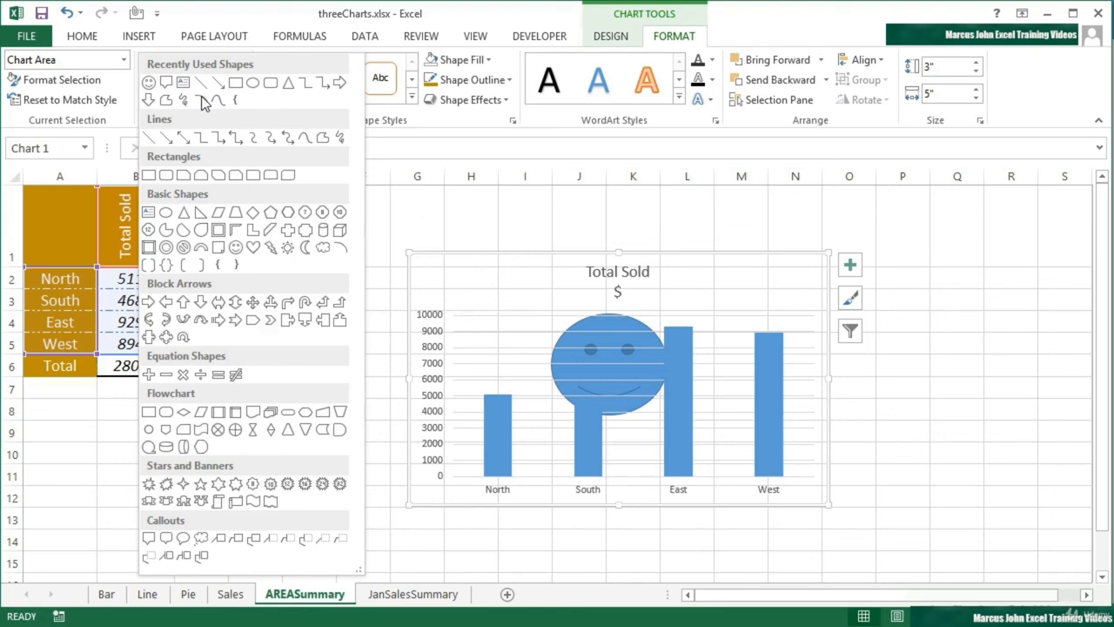